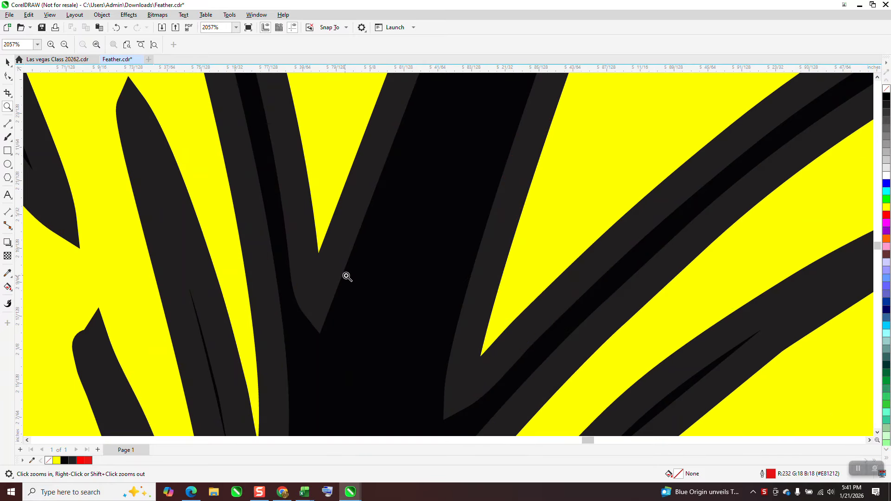
- Remove the fill from the rightmost black feather on the yellow rectangle and give it a black hairline outline
{"action": "scroll", "coordinate": [343, 274], "scroll_direction": "down", "scroll_amount": 3}
{"action": "scroll", "coordinate": [342, 242], "scroll_direction": "down", "scroll_amount": 1}
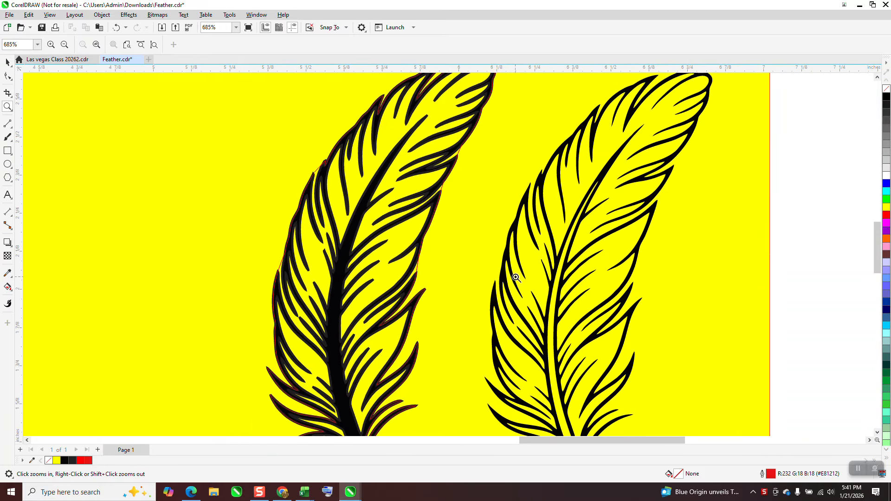
{"action": "left_click_drag", "start_coordinate": [567, 239], "coordinate": [580, 268]}
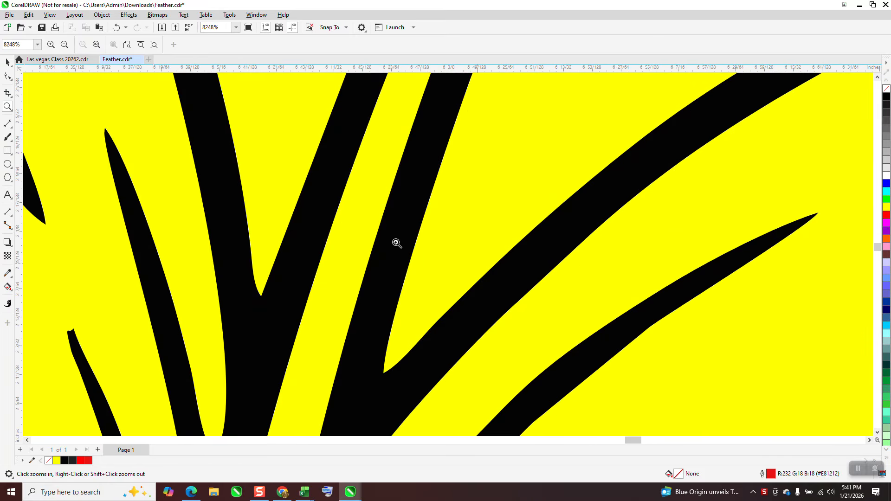
{"action": "scroll", "coordinate": [396, 243], "scroll_direction": "down", "scroll_amount": 5}
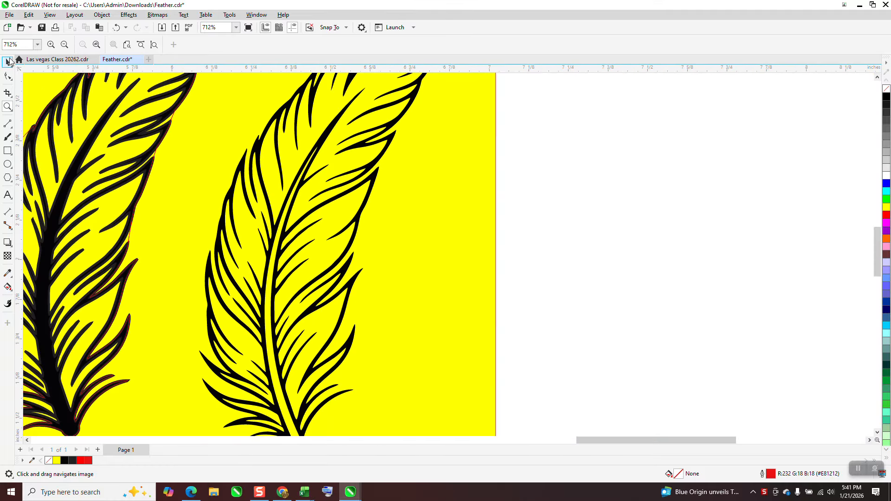
{"action": "left_click", "coordinate": [7, 62]}
{"action": "left_click", "coordinate": [321, 140]}
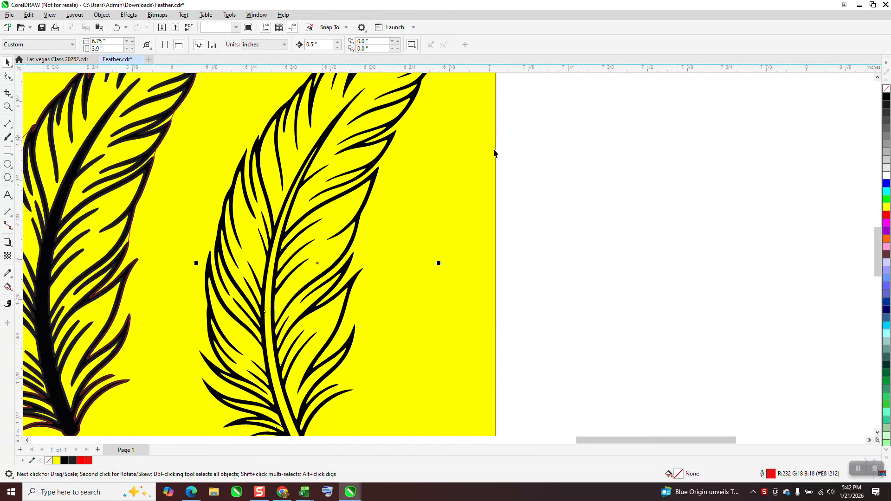
{"action": "left_click", "coordinate": [887, 89]}
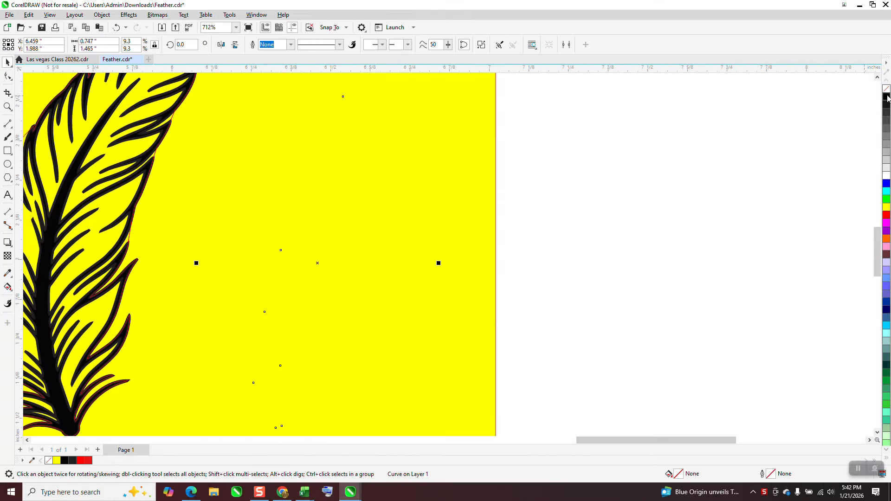
{"action": "right_click", "coordinate": [886, 96]}
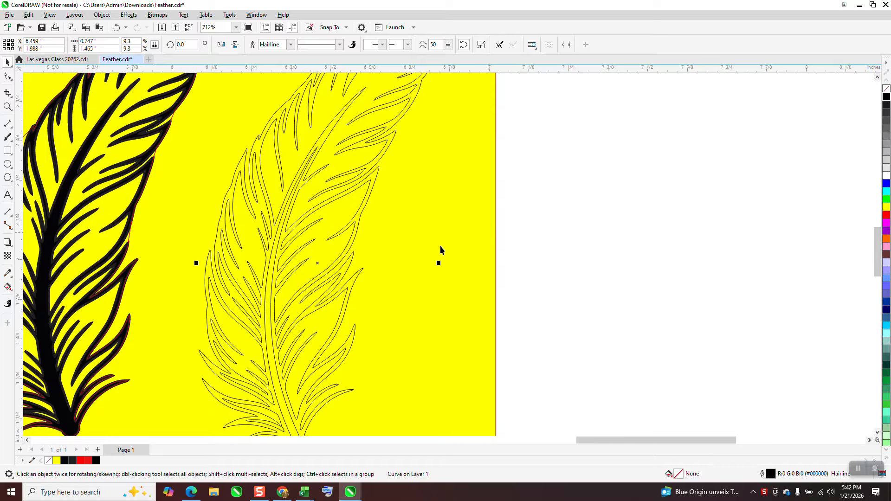
{"action": "scroll", "coordinate": [449, 243], "scroll_direction": "down", "scroll_amount": 3}
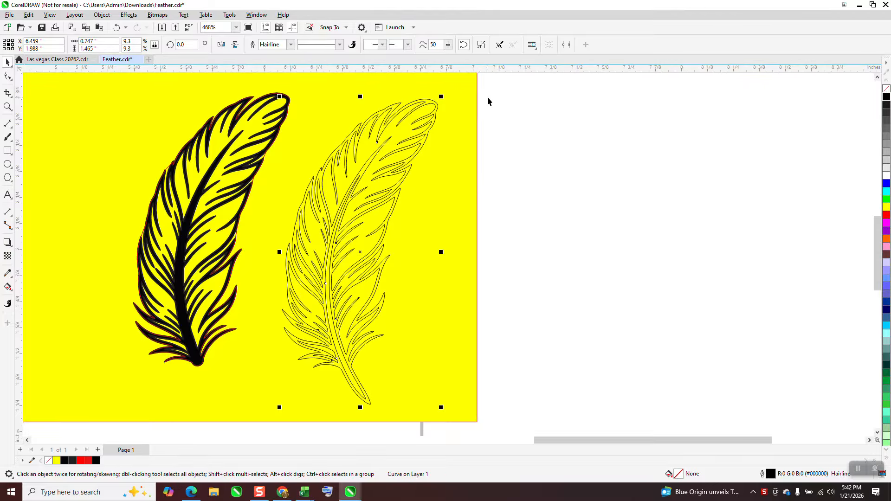
- Break the outlined feather curve apart and create a boundary around its pieces
{"action": "left_click", "coordinate": [501, 99]}
{"action": "scroll", "coordinate": [378, 429], "scroll_direction": "down", "scroll_amount": 1}
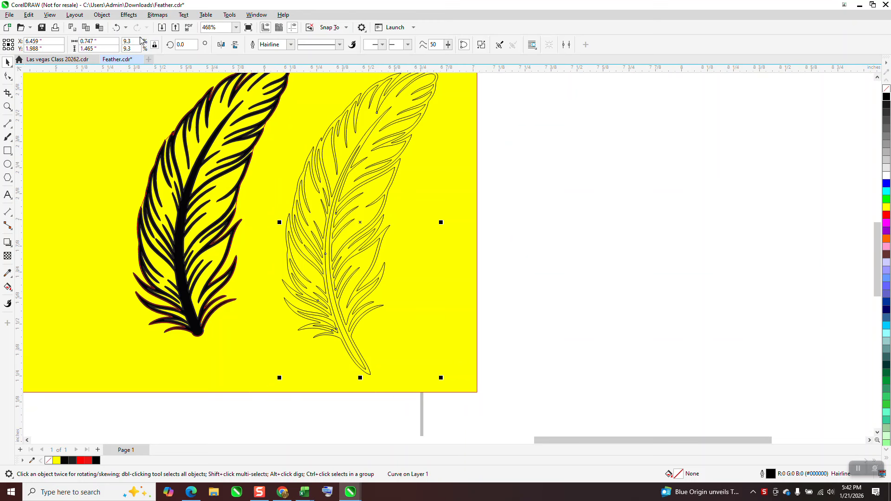
{"action": "left_click", "coordinate": [102, 15]}
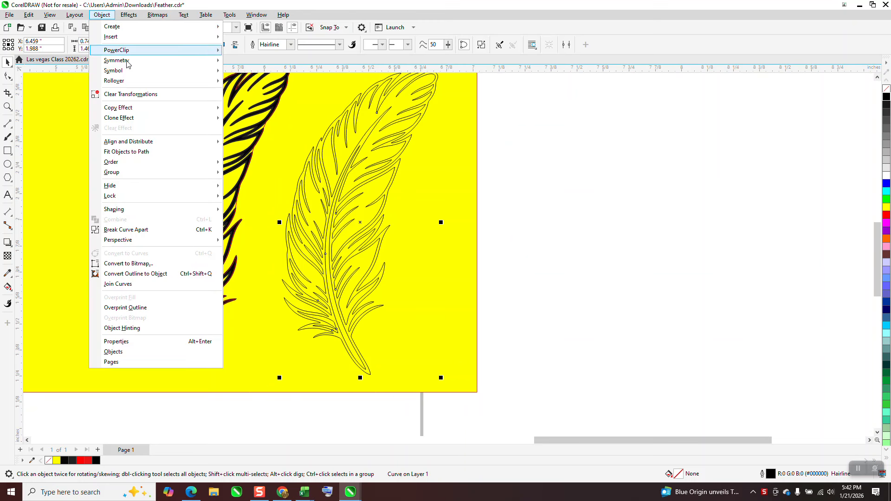
{"action": "left_click", "coordinate": [135, 230]}
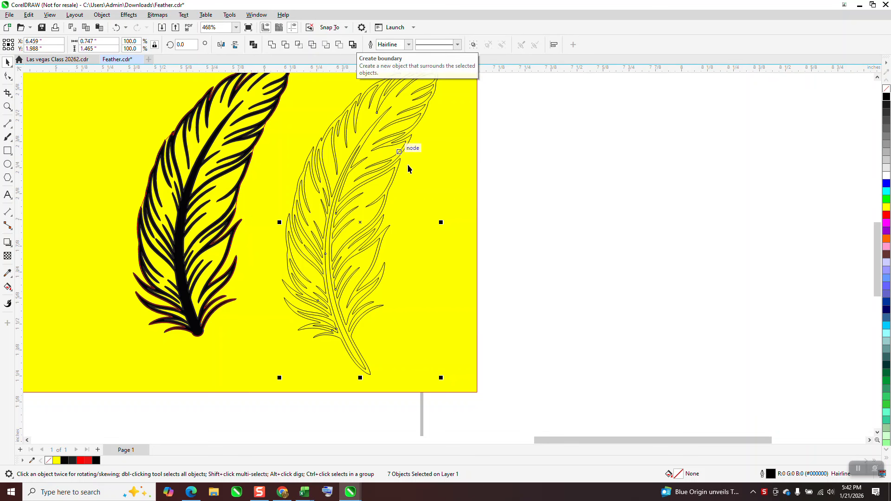
{"action": "left_click", "coordinate": [353, 44]}
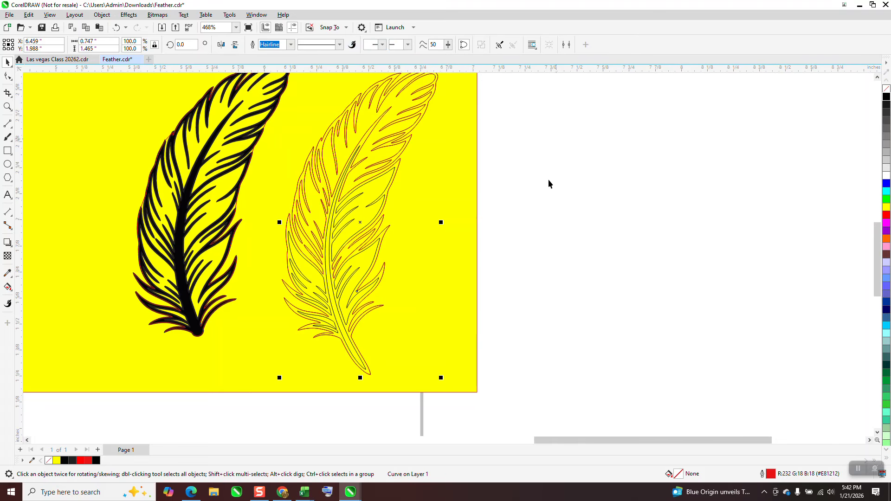
- Move the red boundary curve 1 inch right, clear of the yellow rectangle
{"action": "left_click_drag", "start_coordinate": [372, 211], "coordinate": [476, 211]}
{"action": "key", "text": "Right"}
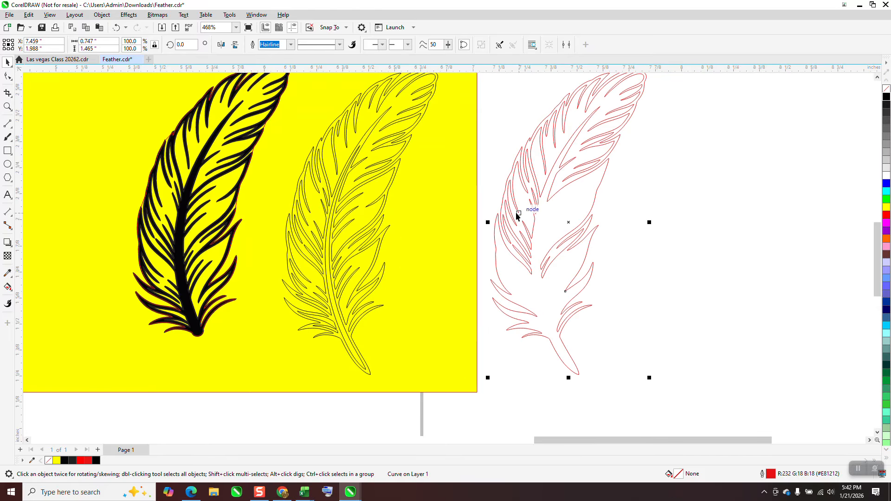
{"action": "scroll", "coordinate": [496, 240], "scroll_direction": "down", "scroll_amount": 1}
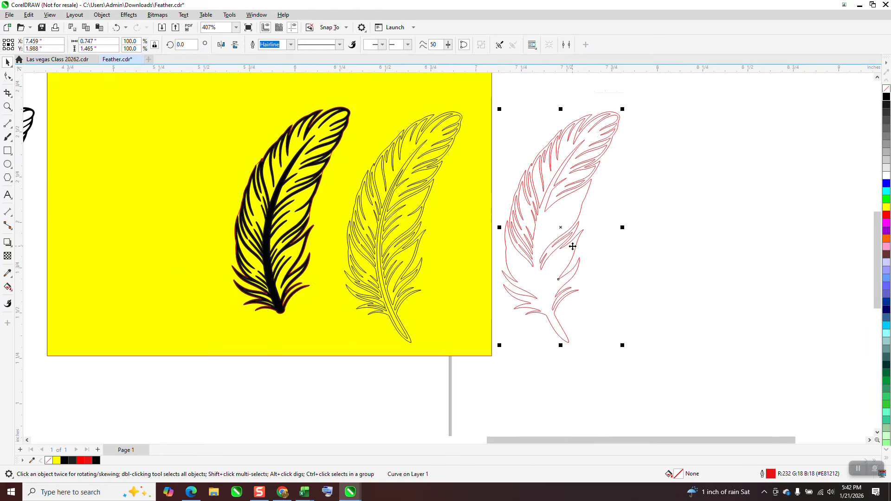
{"action": "scroll", "coordinate": [586, 235], "scroll_direction": "down", "scroll_amount": 1}
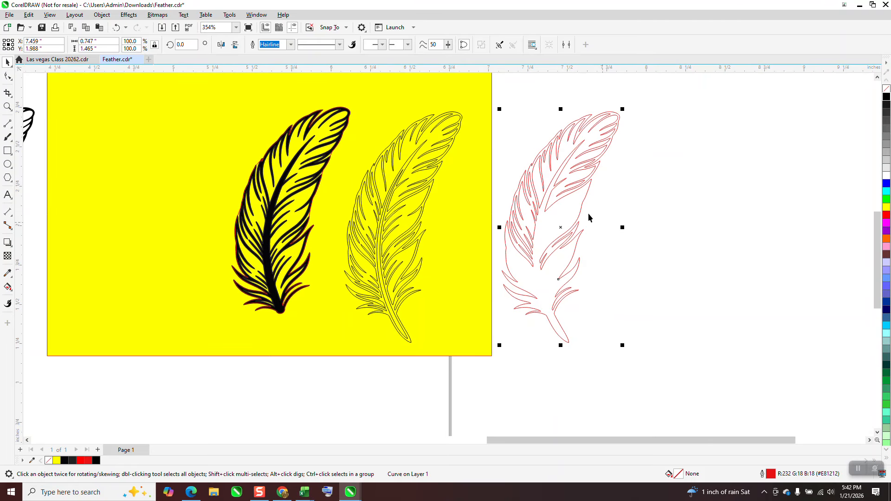
- Try to apply a one-step inside contour with a 0.1 inch offset to the red boundary curve
{"action": "left_click", "coordinate": [129, 15]}
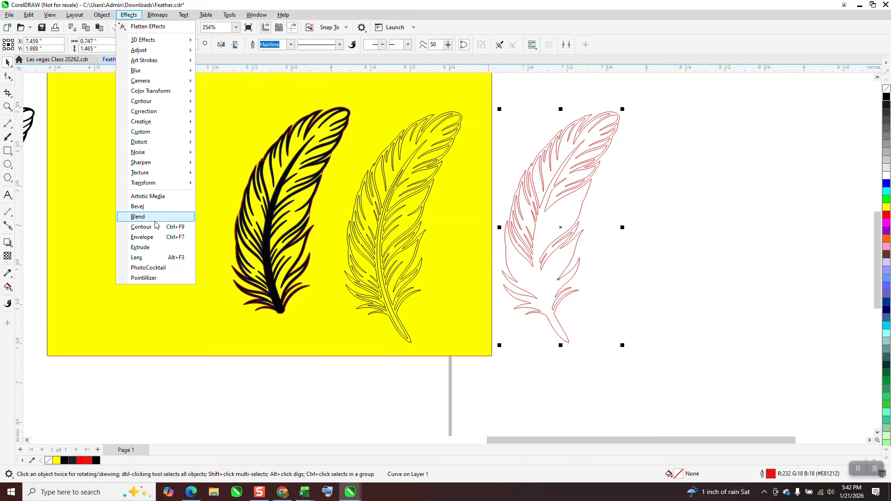
{"action": "left_click", "coordinate": [141, 227]}
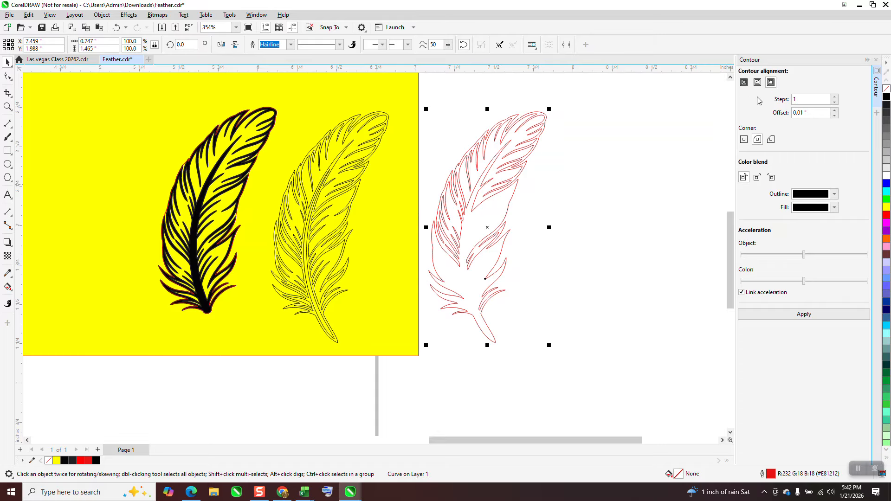
{"action": "left_click", "coordinate": [757, 82]}
{"action": "left_click", "coordinate": [810, 113]}
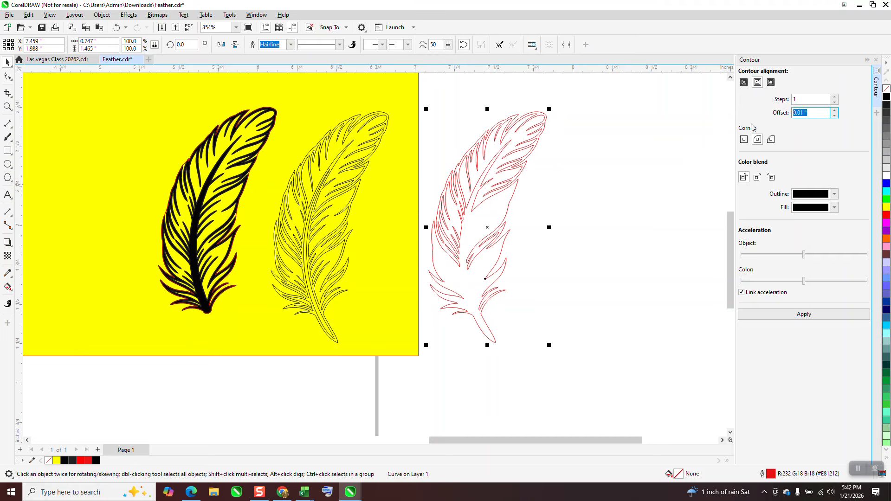
{"action": "type", "text": ".1"}
{"action": "left_click", "coordinate": [811, 318]}
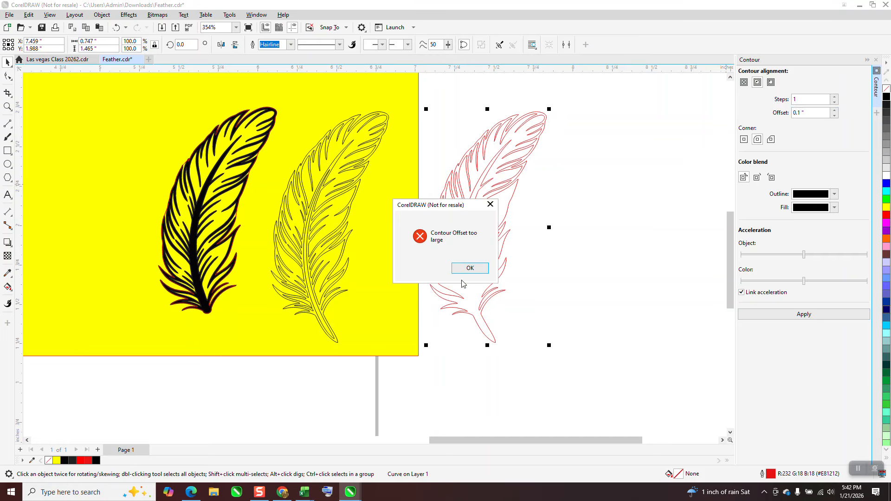
{"action": "left_click", "coordinate": [470, 268]}
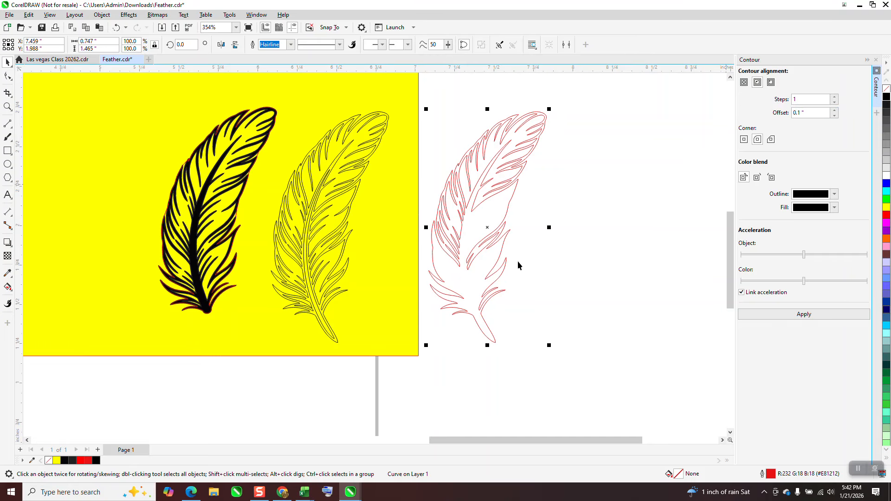
- Try an outside contour with a 0.1 inch offset on the red boundary curve and undo it
{"action": "left_click", "coordinate": [770, 83]}
{"action": "left_click", "coordinate": [807, 318]}
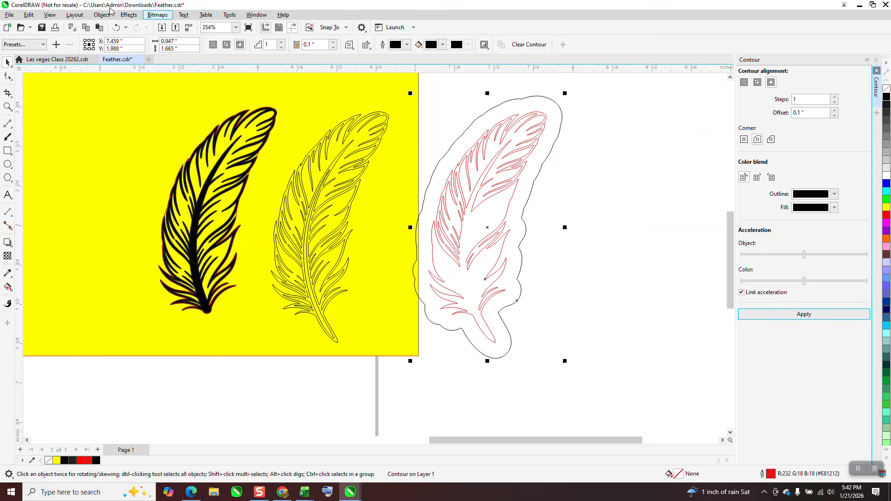
{"action": "left_click", "coordinate": [116, 27]}
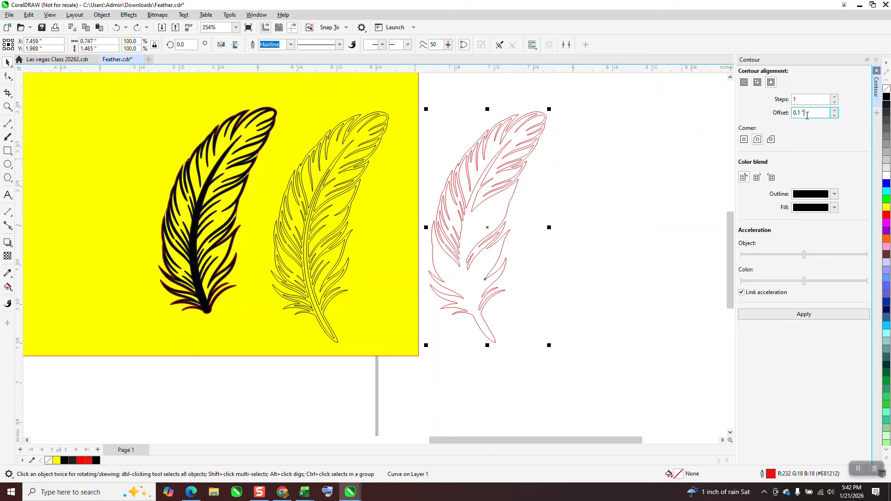
- Apply a one-step outside contour with a 0.02 inch offset to the red boundary curve
{"action": "left_click_drag", "start_coordinate": [806, 114], "coordinate": [725, 96]}
{"action": "type", "text": ".0"}
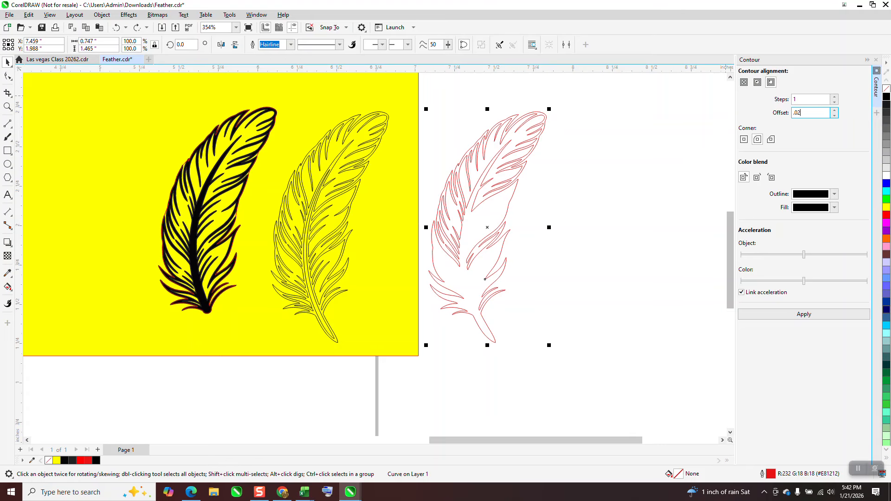
{"action": "type", "text": "2"}
{"action": "left_click", "coordinate": [819, 314]}
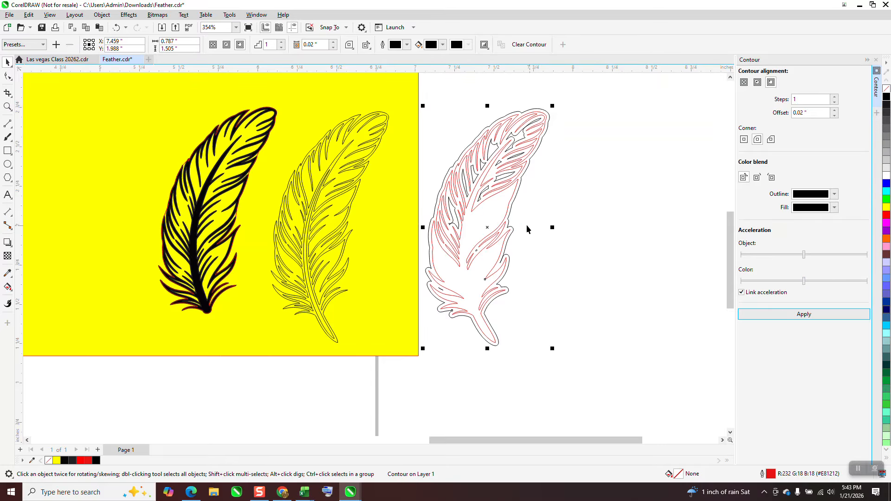
- Break the contour apart and move the black contour curve 1 inch right of the red feather
{"action": "scroll", "coordinate": [380, 216], "scroll_direction": "down", "scroll_amount": 1}
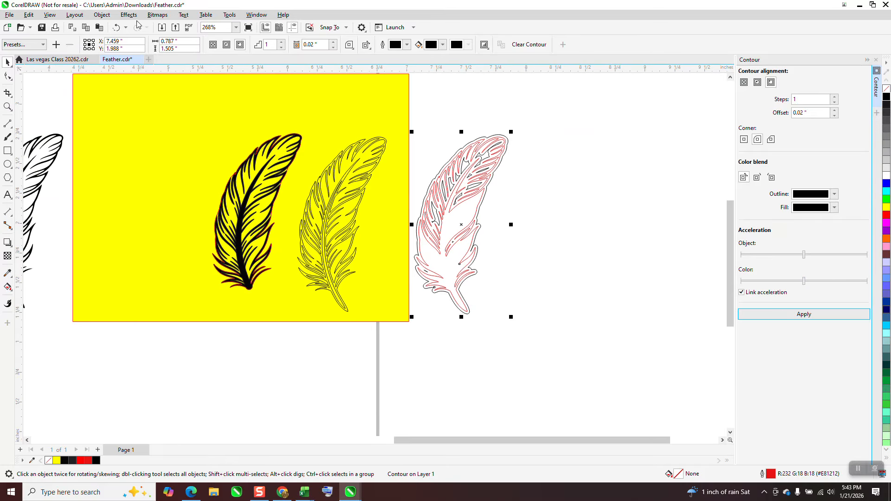
{"action": "left_click", "coordinate": [124, 17]}
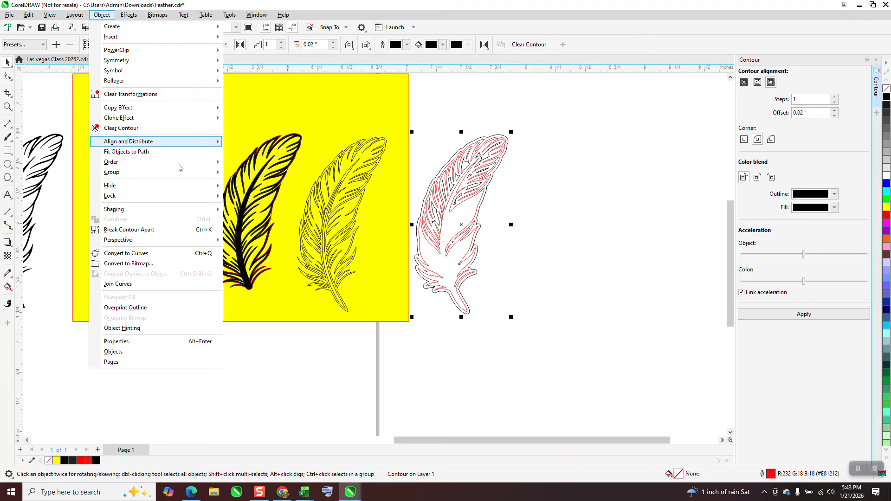
{"action": "left_click", "coordinate": [164, 232]}
{"action": "left_click", "coordinate": [502, 122]}
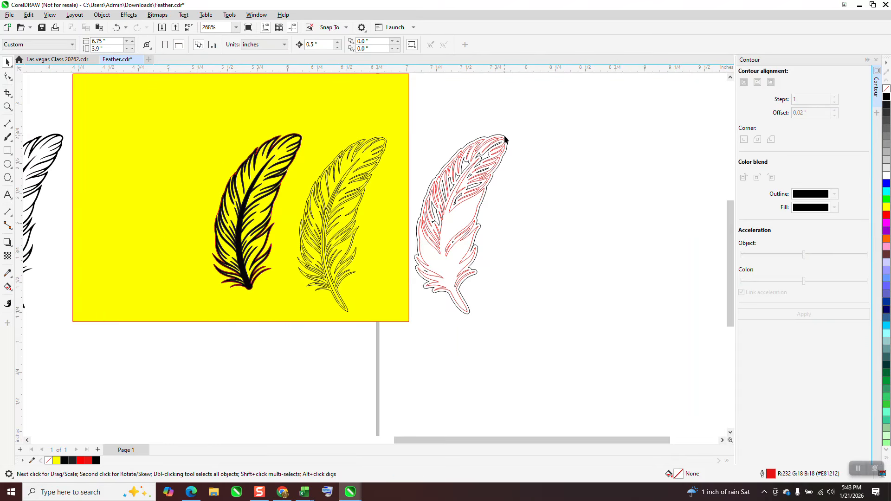
{"action": "left_click", "coordinate": [506, 136]}
{"action": "left_click_drag", "start_coordinate": [508, 139], "coordinate": [567, 140]}
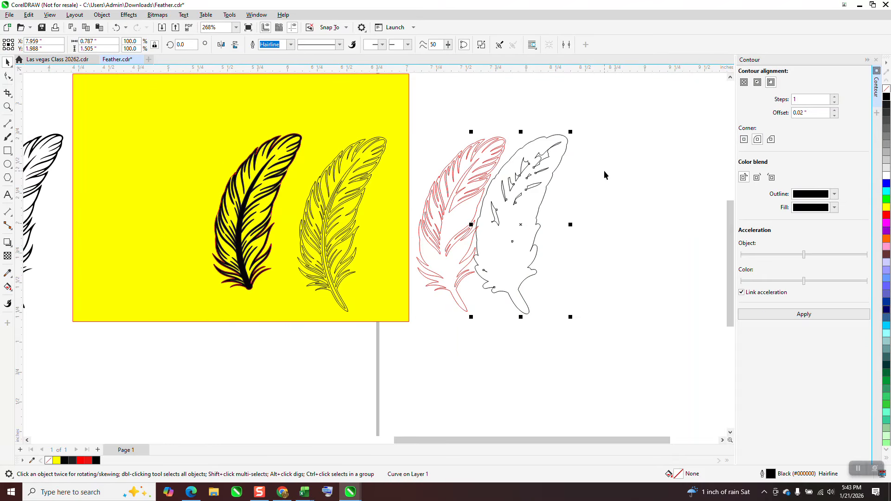
{"action": "key", "text": "Right"}
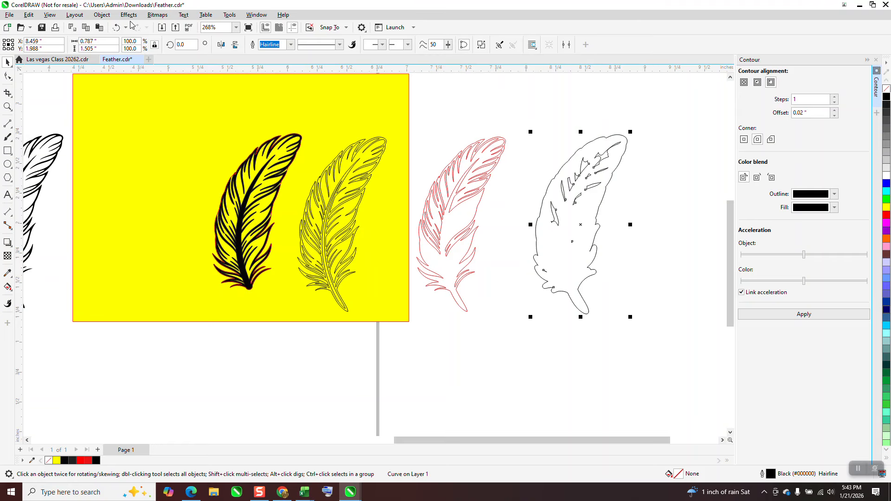
- Break the black contour curve apart and move its outer outline 1 inch left, back around the red feather
{"action": "left_click", "coordinate": [102, 15]}
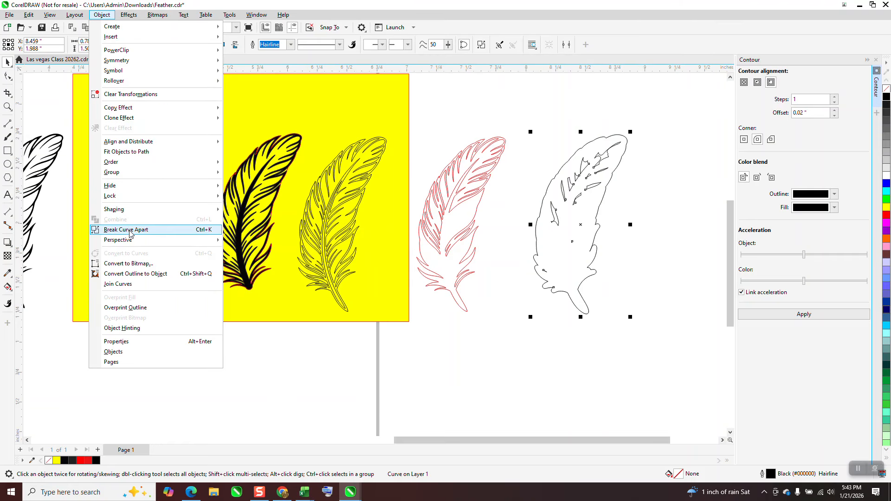
{"action": "left_click", "coordinate": [130, 229]}
{"action": "left_click", "coordinate": [642, 147]}
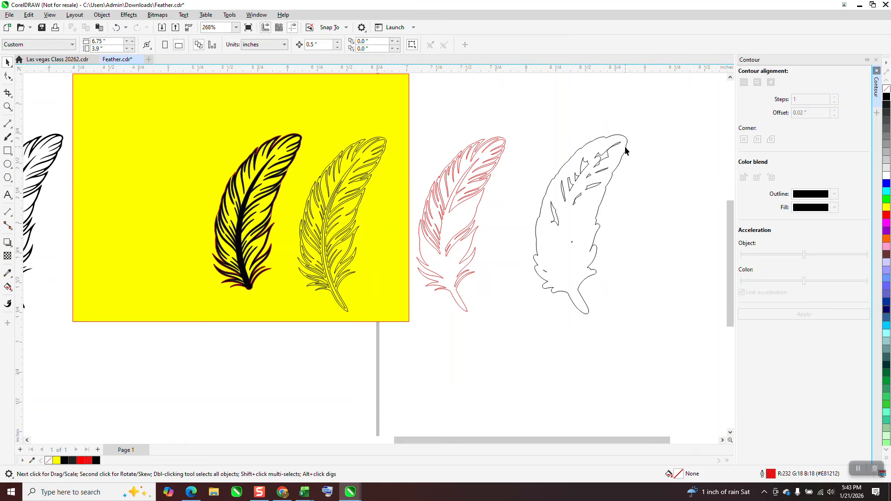
{"action": "left_click", "coordinate": [627, 144]}
{"action": "left_click_drag", "start_coordinate": [629, 140], "coordinate": [550, 147]}
- Select all the leftover inner contour fragments and shift them 0.5 inch further right, away from the feathers
{"action": "left_click_drag", "start_coordinate": [533, 93], "coordinate": [649, 278]}
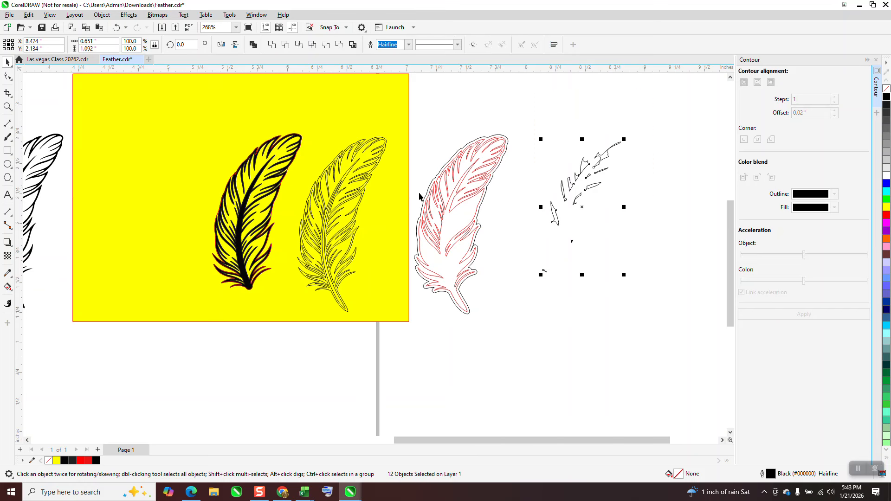
{"action": "key", "text": "Left"}
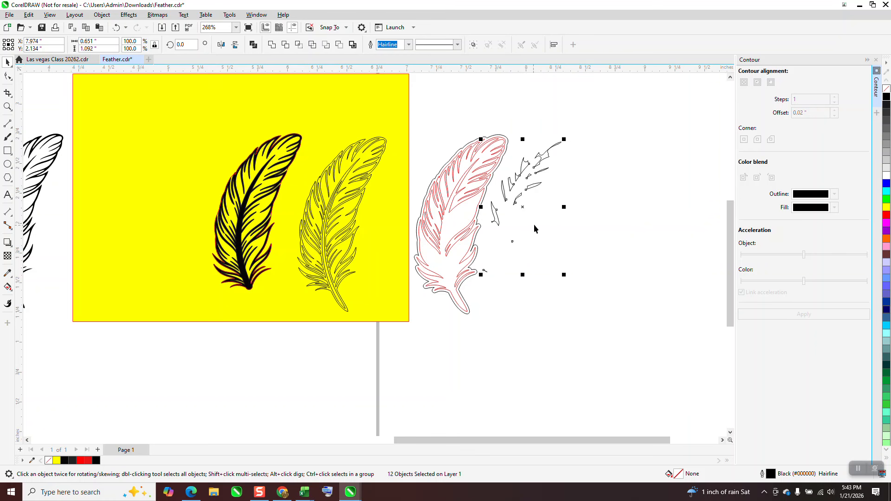
{"action": "key", "text": "Left"}
{"action": "key", "text": "Left"}
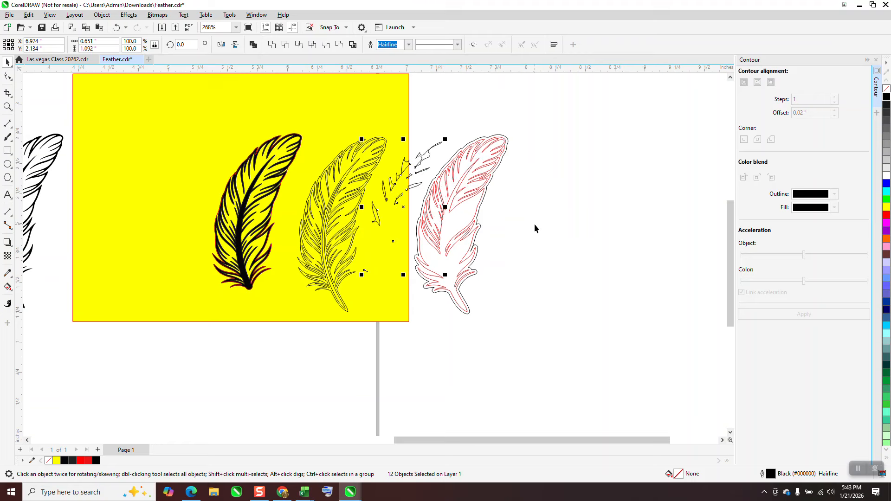
{"action": "key", "text": "Right"}
{"action": "key", "text": "Right"}
{"action": "key", "text": "Right"}
{"action": "key", "text": "Right"}
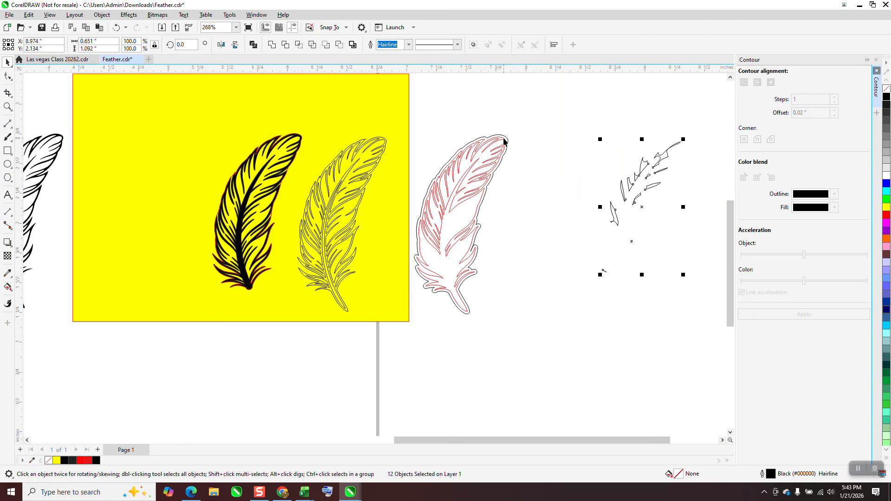
- Move the black outer outline 1 inch left so it surrounds the outlined feather on the yellow rectangle
{"action": "left_click", "coordinate": [506, 138]}
{"action": "key", "text": "Left"}
{"action": "key", "text": "Left"}
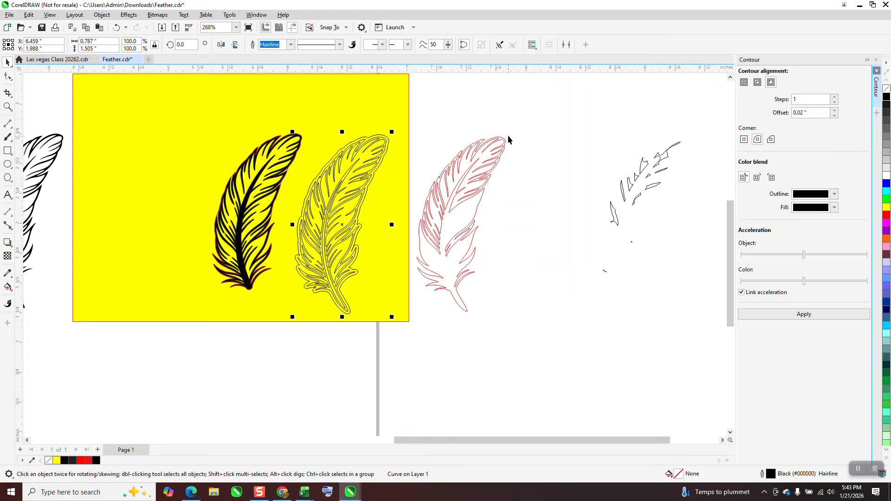
- Recolour the outer outline around the feather on the yellow rectangle red (#FF0000) and inspect its fit
{"action": "right_click", "coordinate": [886, 216]}
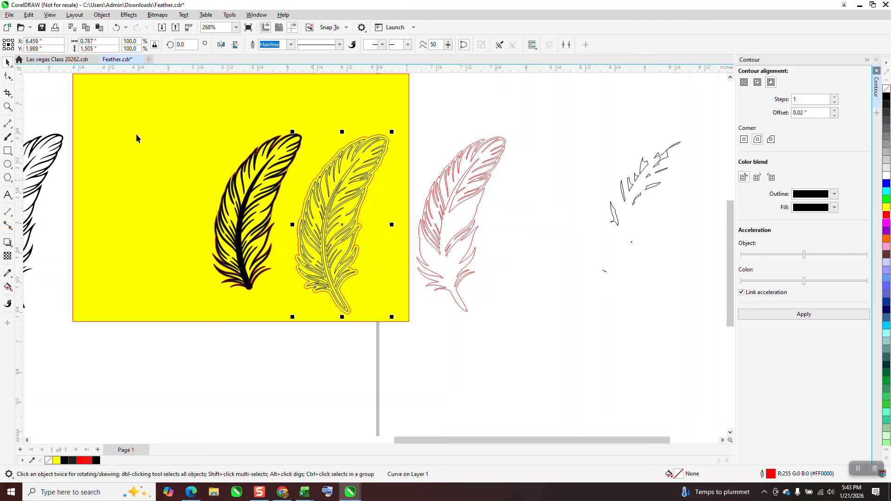
{"action": "left_click", "coordinate": [8, 107]}
{"action": "left_click_drag", "start_coordinate": [318, 281], "coordinate": [401, 348]}
{"action": "scroll", "coordinate": [411, 236], "scroll_direction": "down", "scroll_amount": 4}
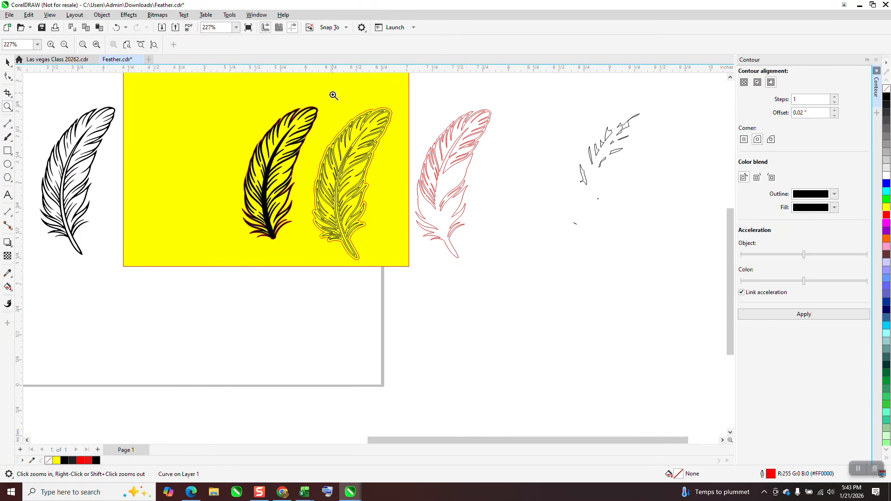
{"action": "left_click_drag", "start_coordinate": [334, 95], "coordinate": [465, 171]}
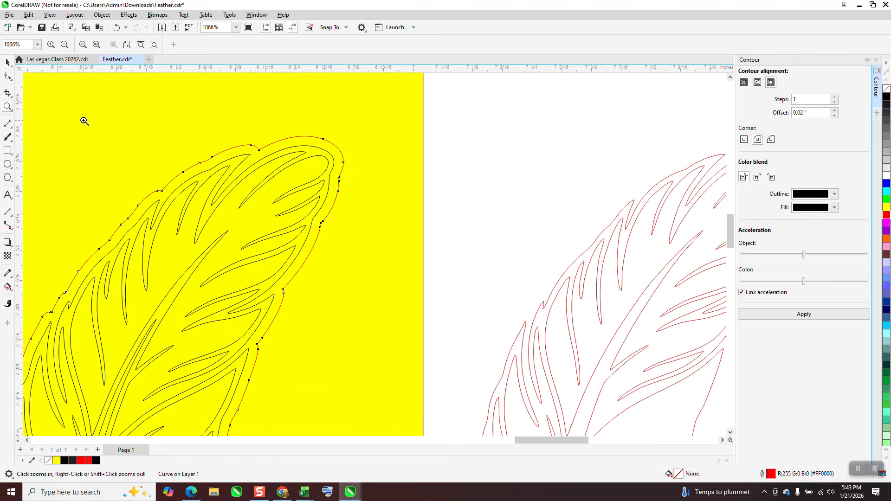
{"action": "left_click", "coordinate": [7, 62]}
{"action": "scroll", "coordinate": [368, 164], "scroll_direction": "down", "scroll_amount": 1}
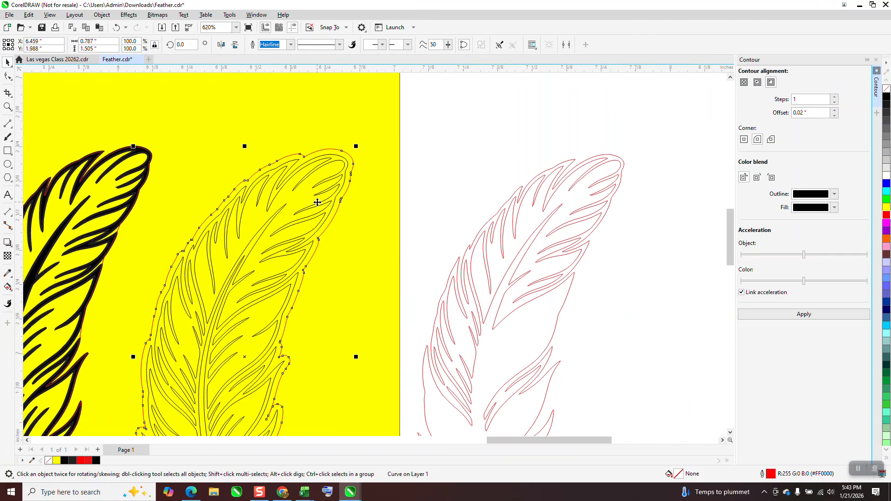
{"action": "scroll", "coordinate": [320, 200], "scroll_direction": "down", "scroll_amount": 1}
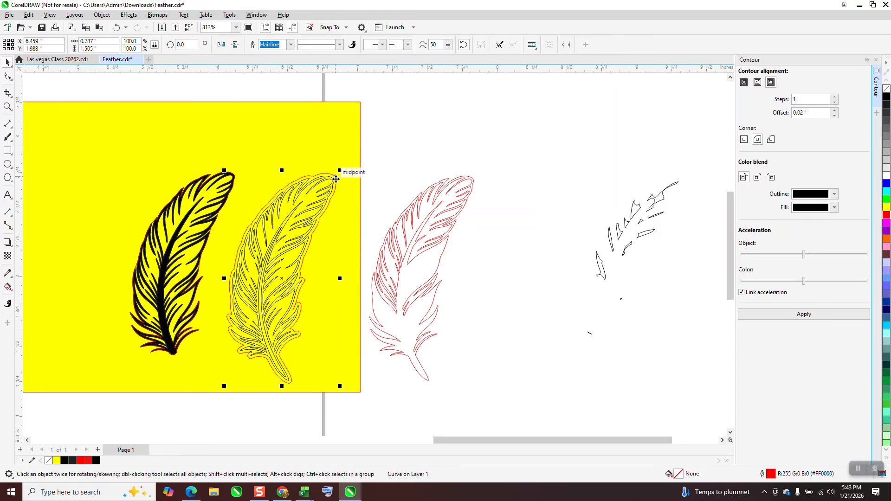
{"action": "left_click", "coordinate": [375, 166]}
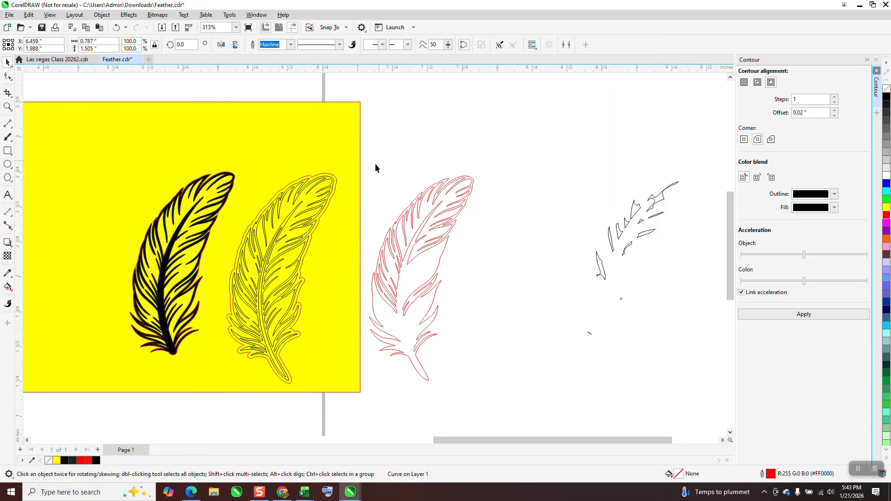
- Apply a one-step inside contour with a 0.01-inch offset to the red outer outline and inspect the spacing around the feather
{"action": "left_click", "coordinate": [337, 178]}
{"action": "left_click", "coordinate": [756, 84]}
{"action": "left_click_drag", "start_coordinate": [814, 113], "coordinate": [765, 119]}
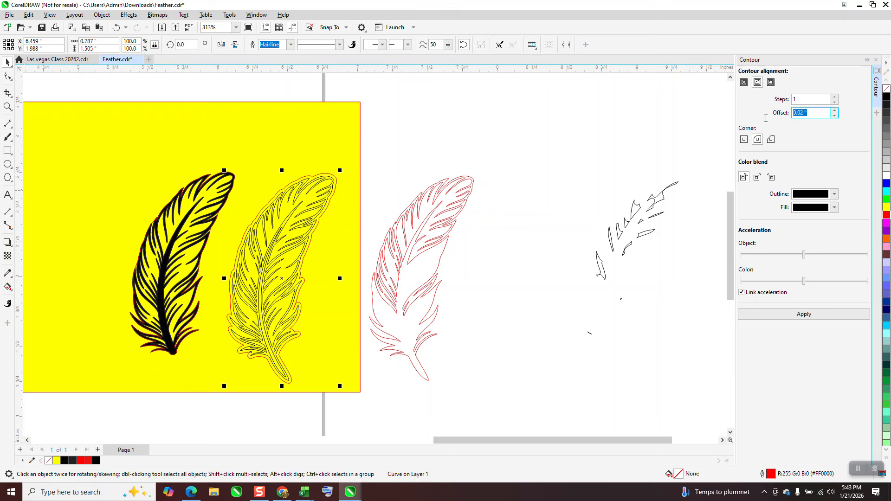
{"action": "type", "text": ".01"}
{"action": "left_click", "coordinate": [812, 315]}
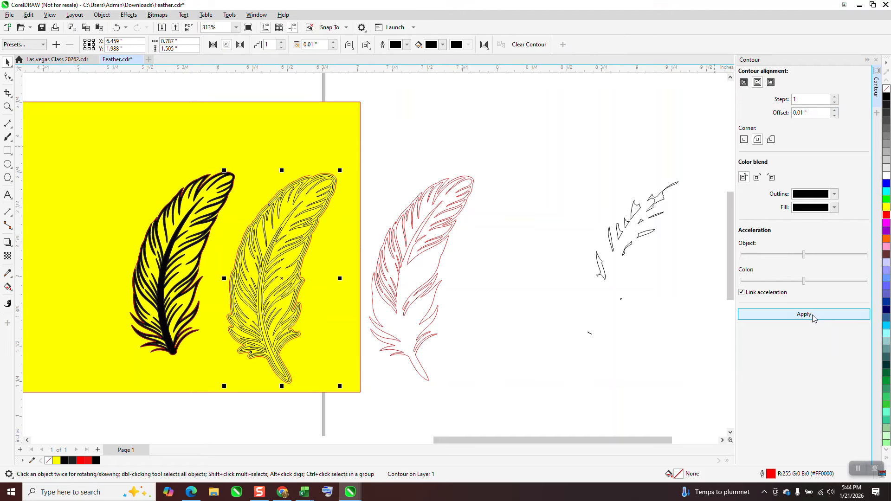
{"action": "left_click", "coordinate": [7, 107]}
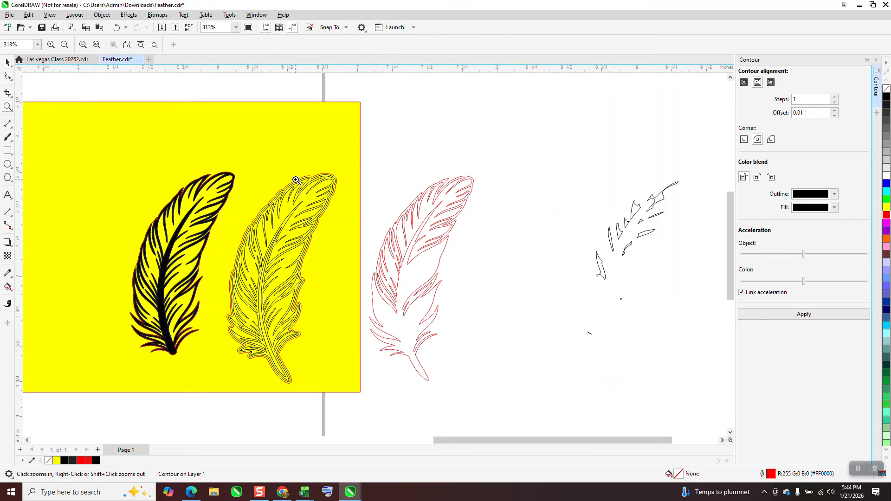
{"action": "left_click_drag", "start_coordinate": [296, 161], "coordinate": [398, 224]}
{"action": "scroll", "coordinate": [396, 210], "scroll_direction": "down", "scroll_amount": 2}
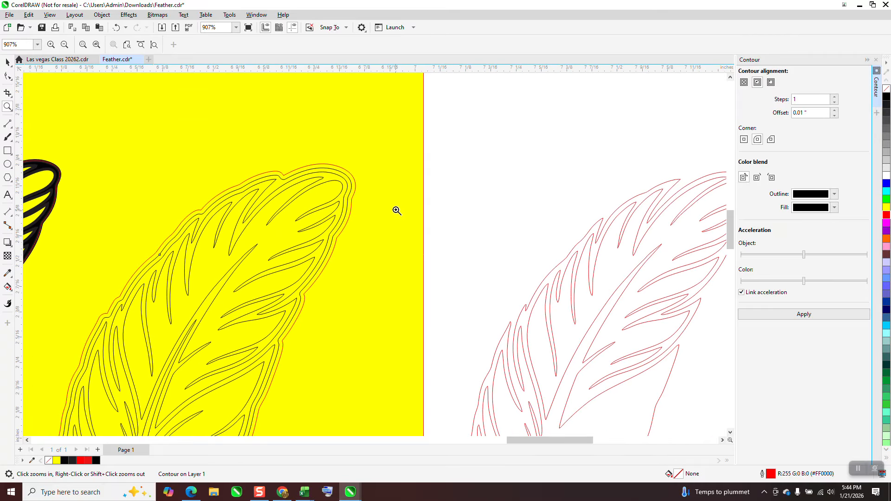
{"action": "left_click", "coordinate": [8, 65]}
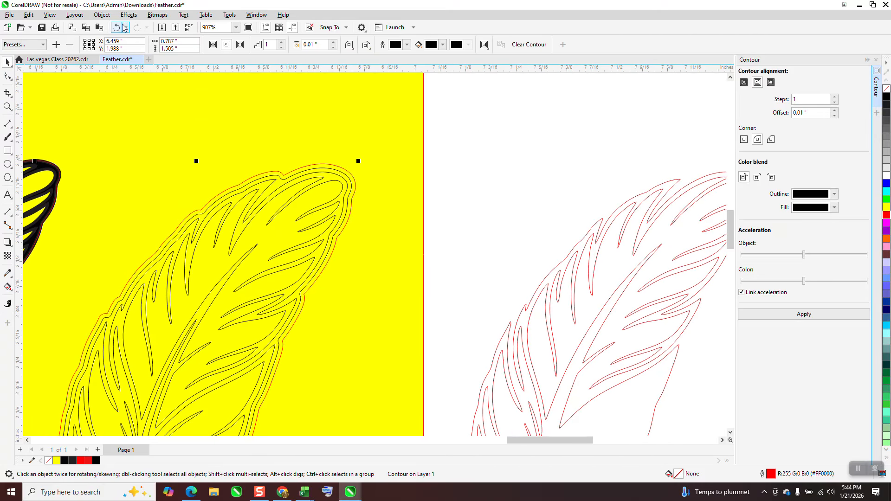
- Break the 0.01-inch inside contour apart from the red outer outline
{"action": "left_click", "coordinate": [101, 15]}
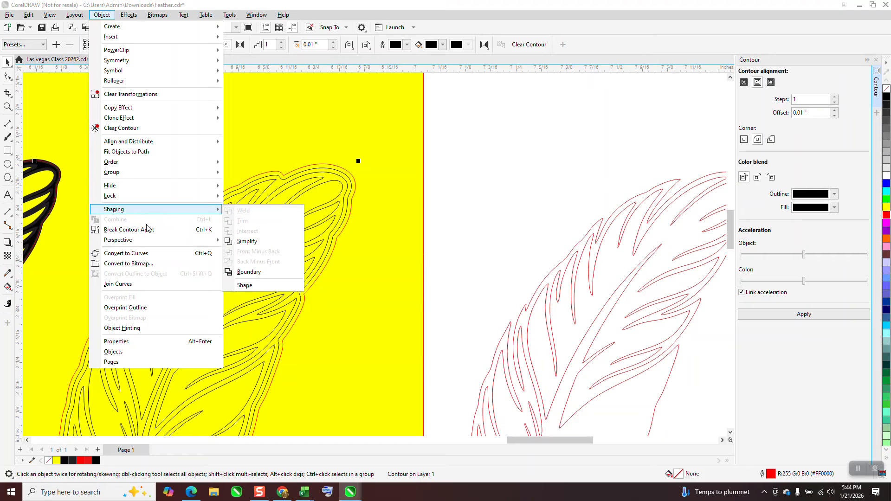
{"action": "left_click", "coordinate": [145, 228]}
{"action": "scroll", "coordinate": [482, 129], "scroll_direction": "down", "scroll_amount": 2}
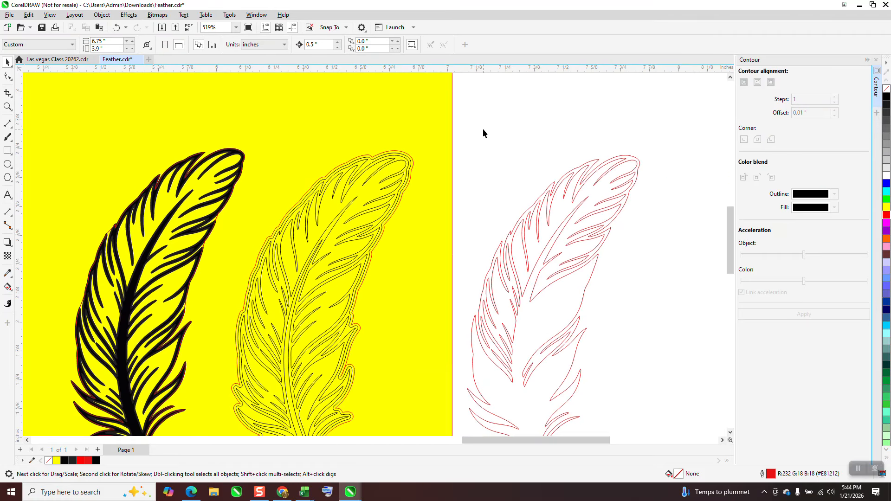
{"action": "left_click_drag", "start_coordinate": [396, 382], "coordinate": [293, 379]}
{"action": "left_click", "coordinate": [100, 16]}
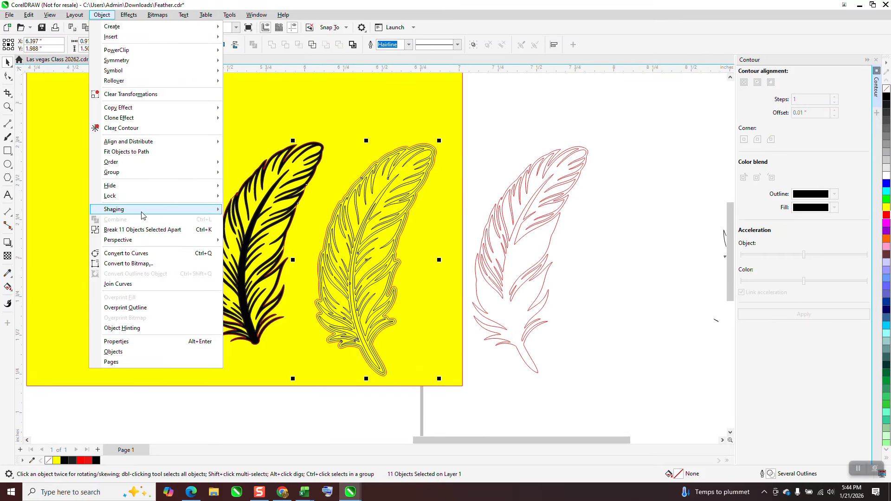
{"action": "left_click", "coordinate": [146, 234]}
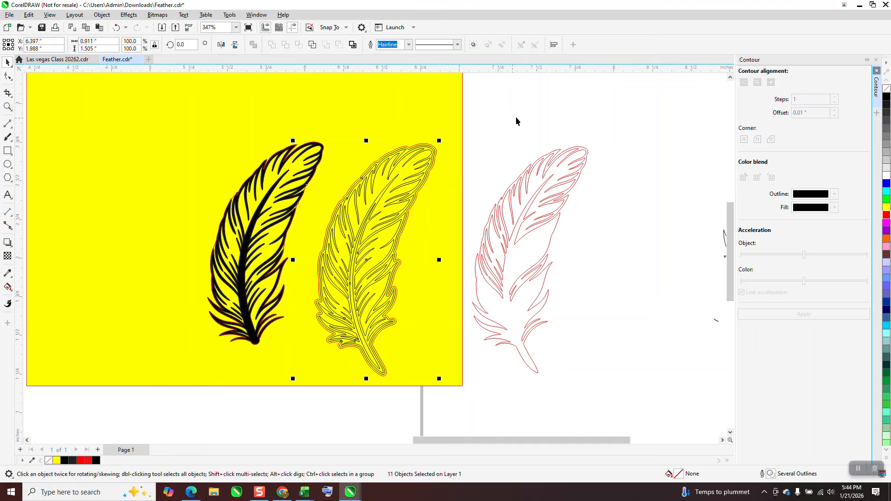
- Move the red outer outline 1 inch right, away from the outlined feather
{"action": "left_click", "coordinate": [440, 148]}
{"action": "left_click", "coordinate": [436, 149]}
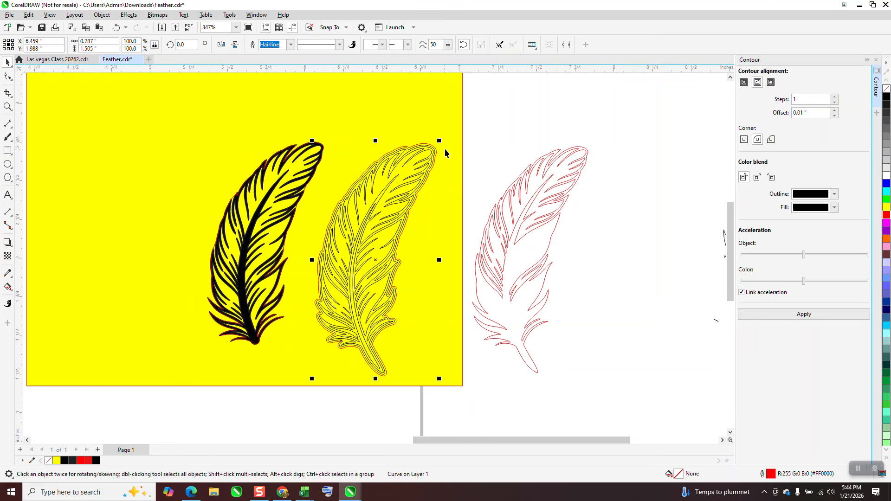
{"action": "key", "text": "Right"}
{"action": "key", "text": "Right"}
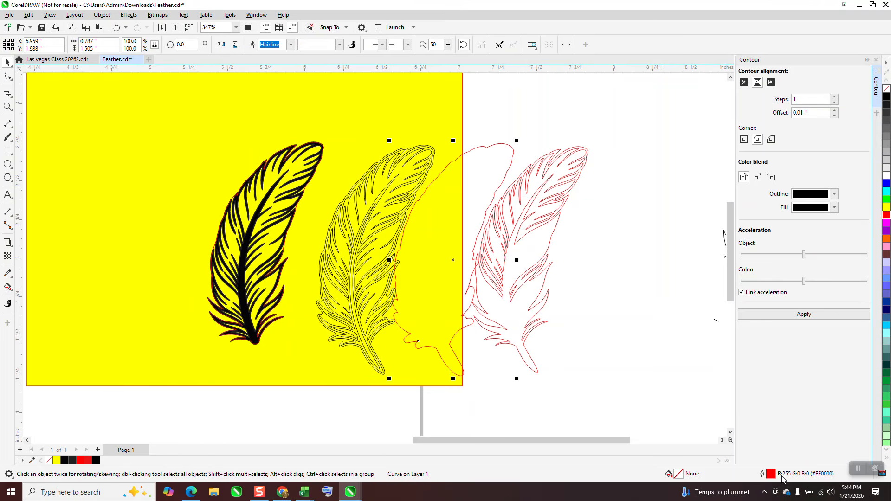
- Shift the black inside contour 0.5 inch right to recolour its outline red, returning it around the outlined feather
{"action": "left_click", "coordinate": [434, 151]}
{"action": "key", "text": "Right"}
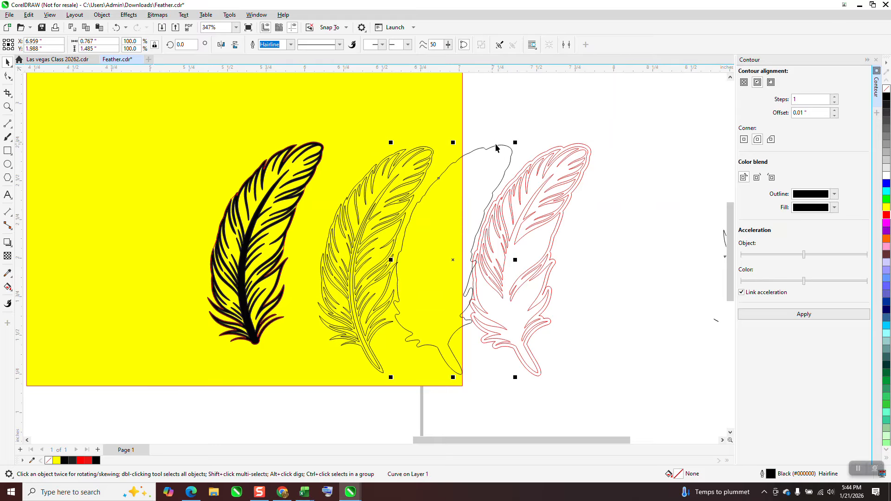
{"action": "right_click", "coordinate": [886, 216]}
{"action": "key", "text": "Left"}
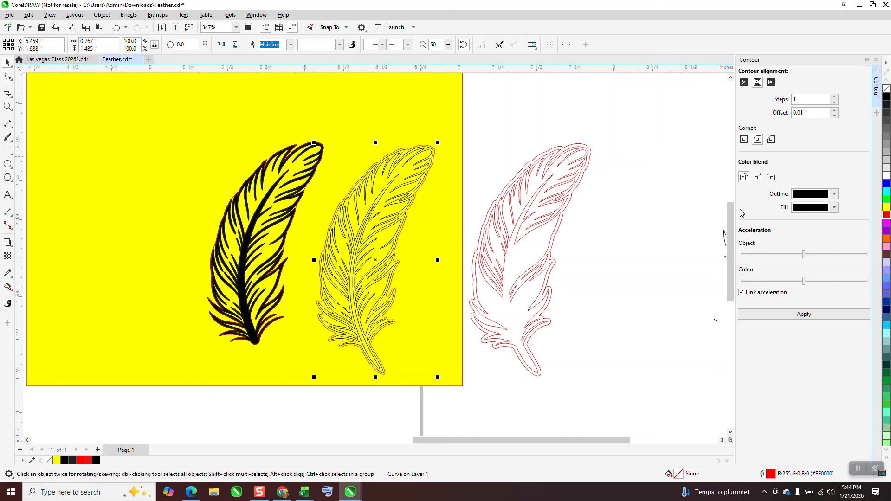
- Delete the filled black feather and the red curves around it from the yellow rectangle
{"action": "left_click", "coordinate": [281, 188]}
{"action": "left_click", "coordinate": [242, 148]}
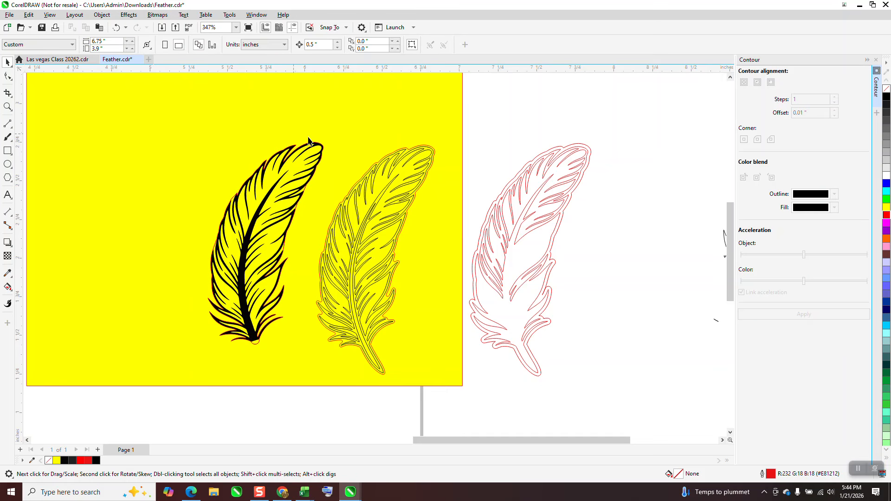
{"action": "left_click", "coordinate": [295, 147]}
{"action": "key", "text": "Delete"}
{"action": "left_click", "coordinate": [301, 149]}
{"action": "key", "text": "Delete"}
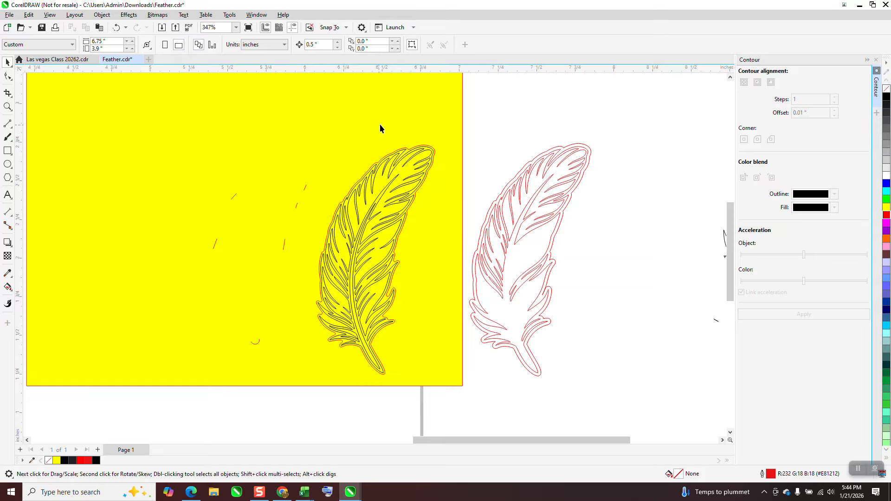
- Delete the yellow rectangle and the small red line fragments left beside the outlined feather
{"action": "left_click", "coordinate": [457, 118]}
{"action": "key", "text": "Delete"}
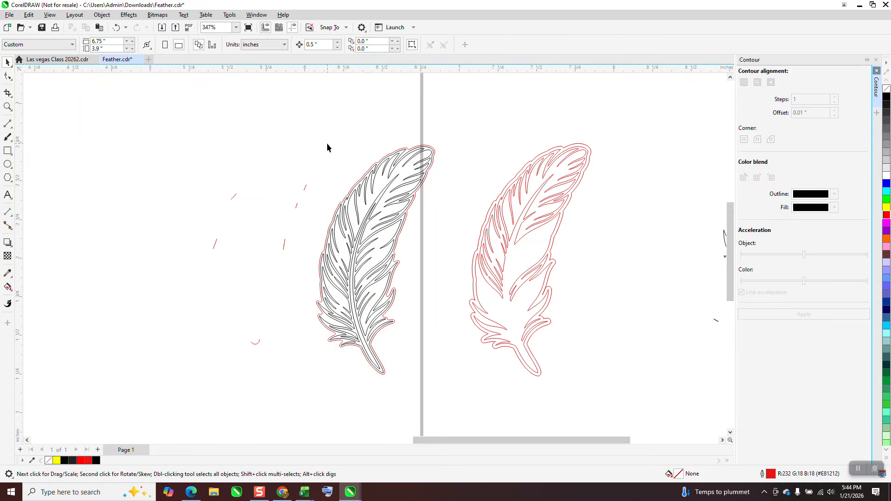
{"action": "left_click_drag", "start_coordinate": [230, 295], "coordinate": [190, 296]}
{"action": "key", "text": "Delete"}
{"action": "left_click_drag", "start_coordinate": [277, 294], "coordinate": [186, 379]}
{"action": "key", "text": "Delete"}
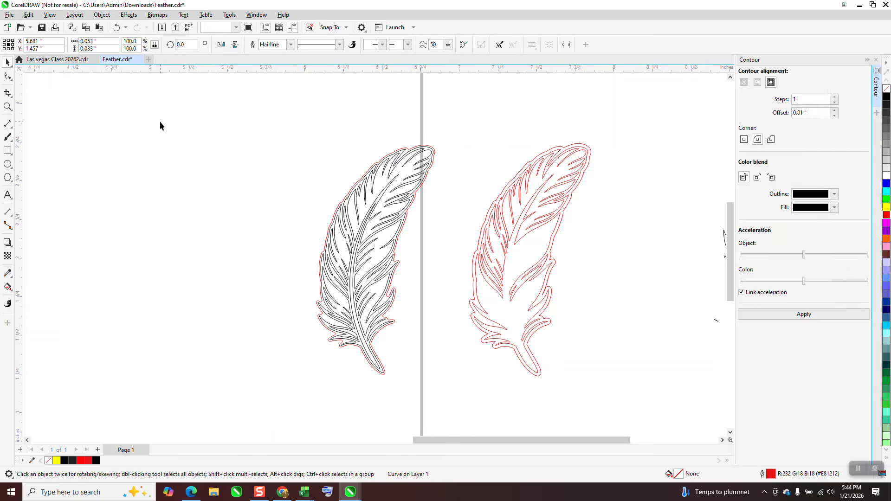
- Move the outlined feather together with its red outline off the page to about X 10.69, Y 3.83 inches
{"action": "left_click_drag", "start_coordinate": [304, 374], "coordinate": [306, 368]}
{"action": "scroll", "coordinate": [331, 277], "scroll_direction": "down", "scroll_amount": 1}
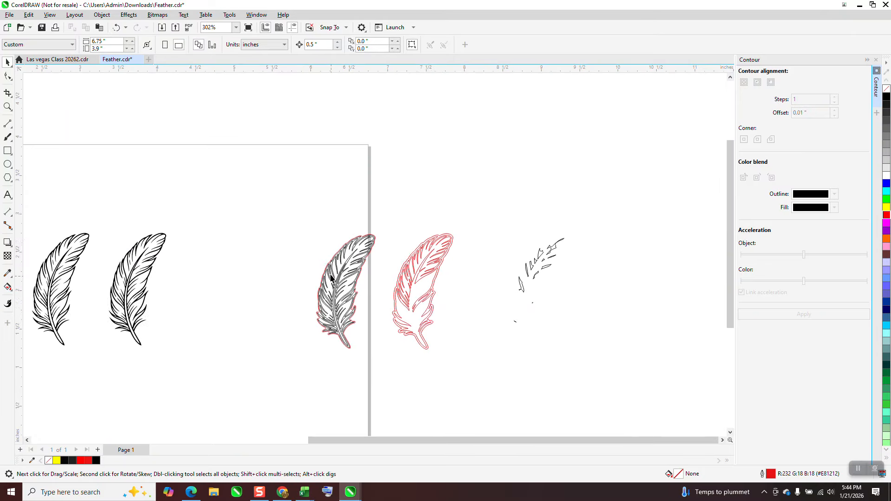
{"action": "left_click_drag", "start_coordinate": [302, 213], "coordinate": [385, 363]}
{"action": "left_click_drag", "start_coordinate": [345, 290], "coordinate": [670, 152]}
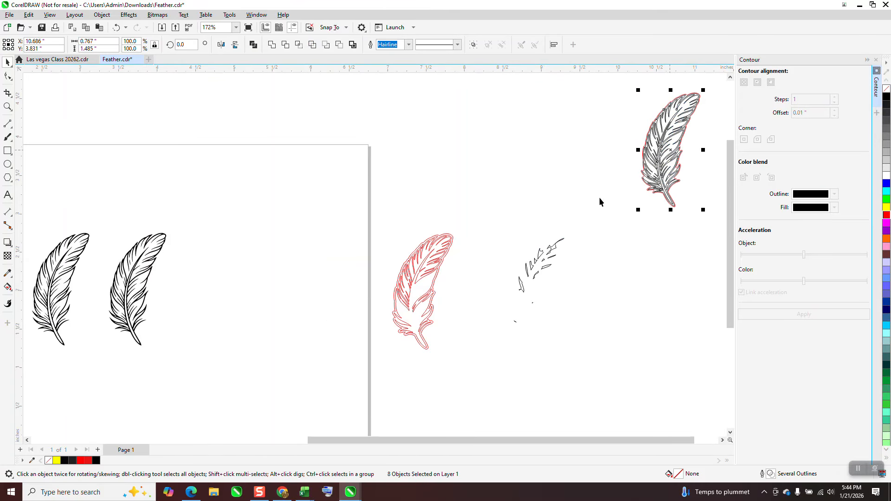
- Delete all the other feathers, the red copy and the loose fragments, keeping only the relocated outlined feather
{"action": "scroll", "coordinate": [475, 226], "scroll_direction": "down", "scroll_amount": 3}
{"action": "scroll", "coordinate": [474, 227], "scroll_direction": "down", "scroll_amount": 3}
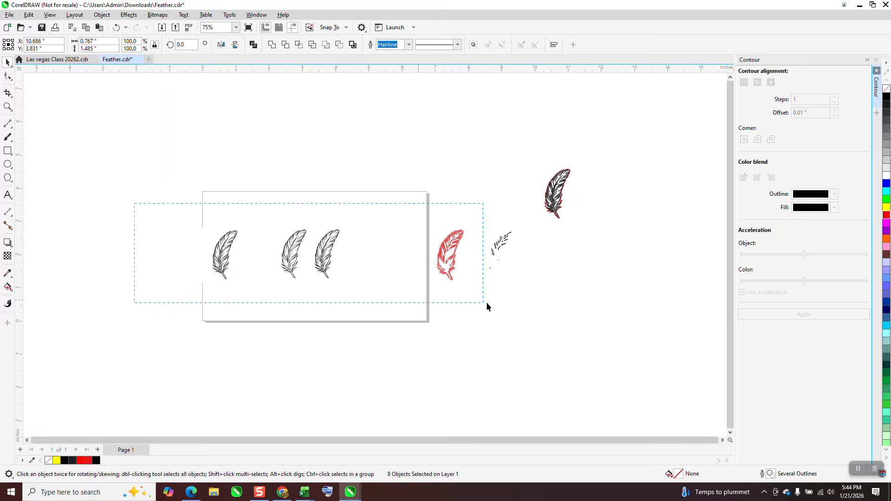
{"action": "left_click_drag", "start_coordinate": [486, 302], "coordinate": [526, 307]}
{"action": "key", "text": "Delete"}
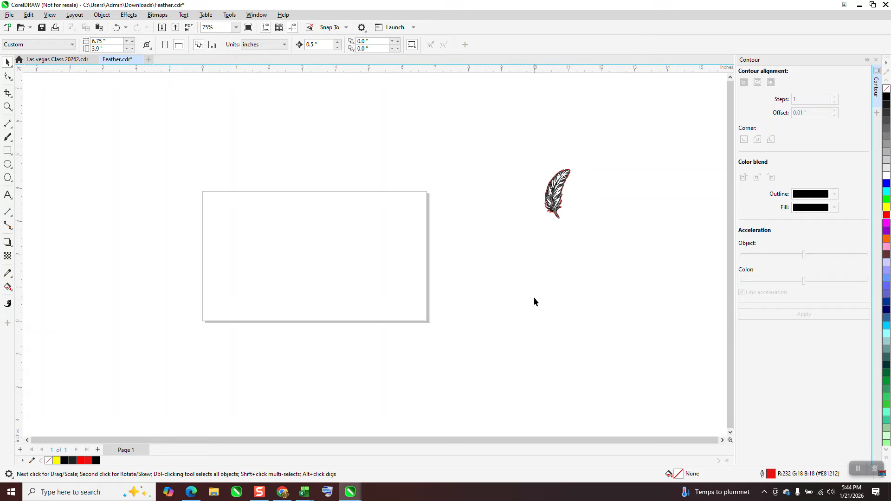
- Move the red outline 1 inch right so it stands beside the black outlined feather
{"action": "key", "text": "F4"}
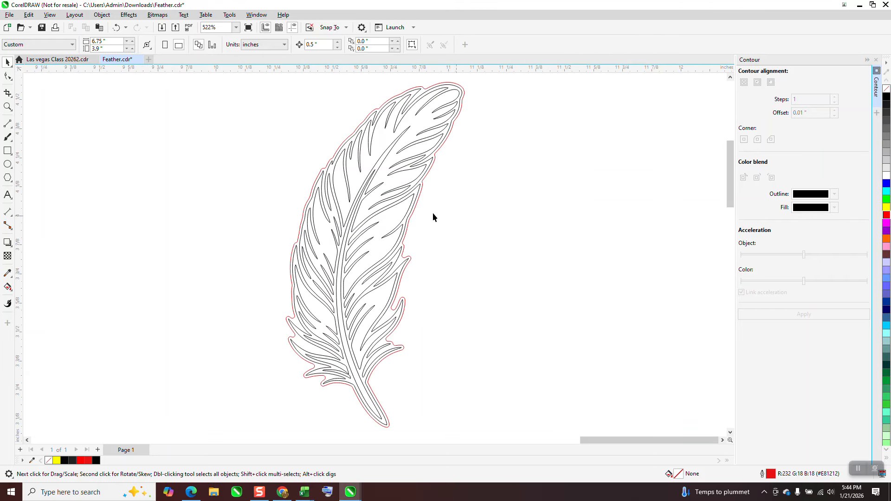
{"action": "scroll", "coordinate": [387, 205], "scroll_direction": "down", "scroll_amount": 1}
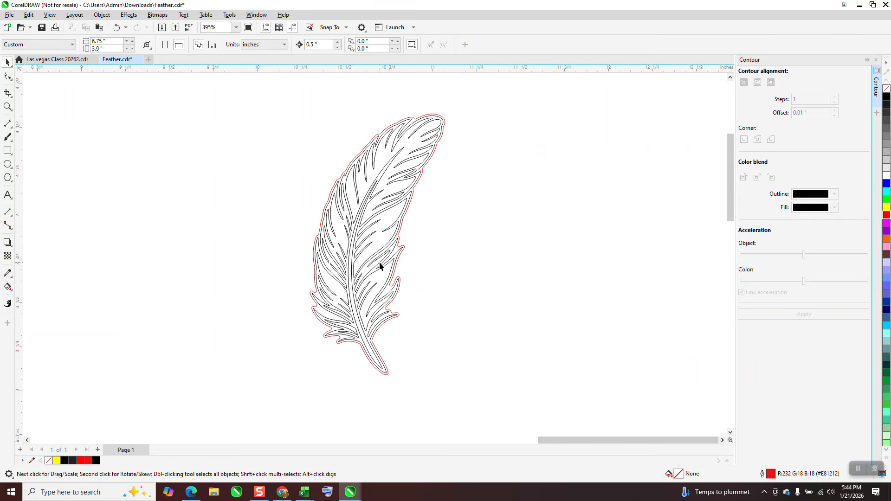
{"action": "left_click", "coordinate": [402, 229]}
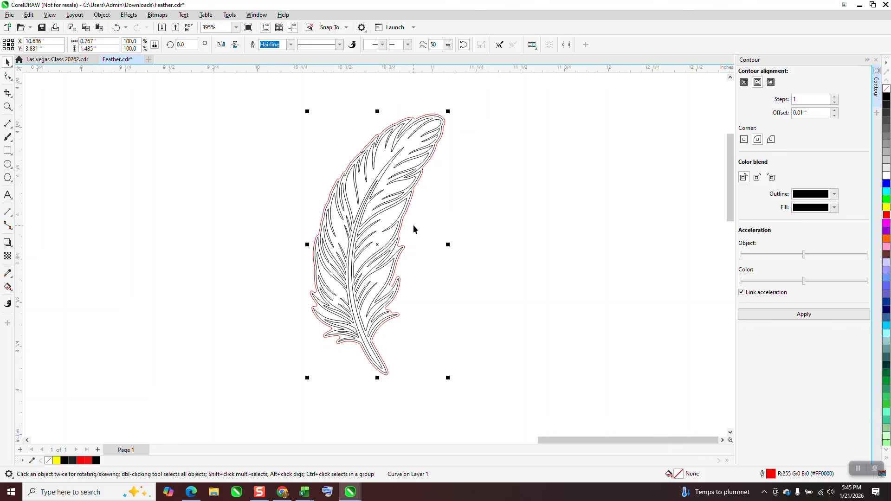
{"action": "key", "text": "Right"}
{"action": "key", "text": "Right"}
- Try a solid black fill on the outlined feather curve and undo it
{"action": "left_click", "coordinate": [400, 199]}
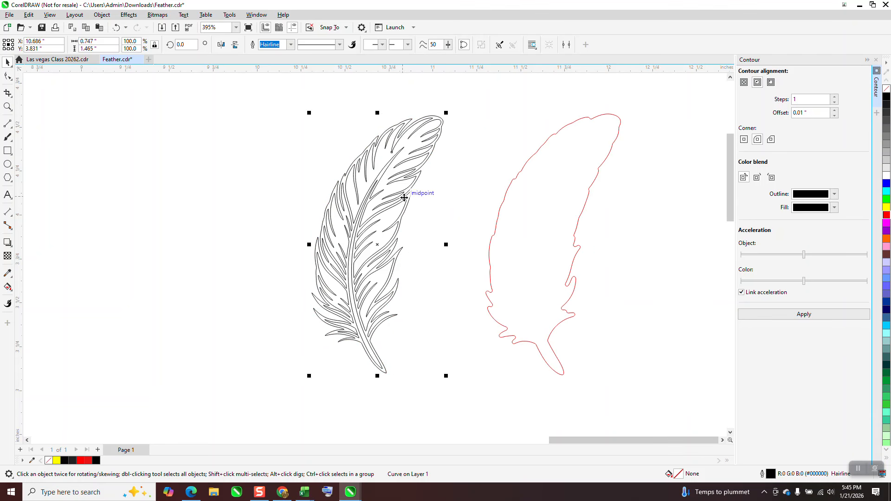
{"action": "left_click", "coordinate": [886, 99]}
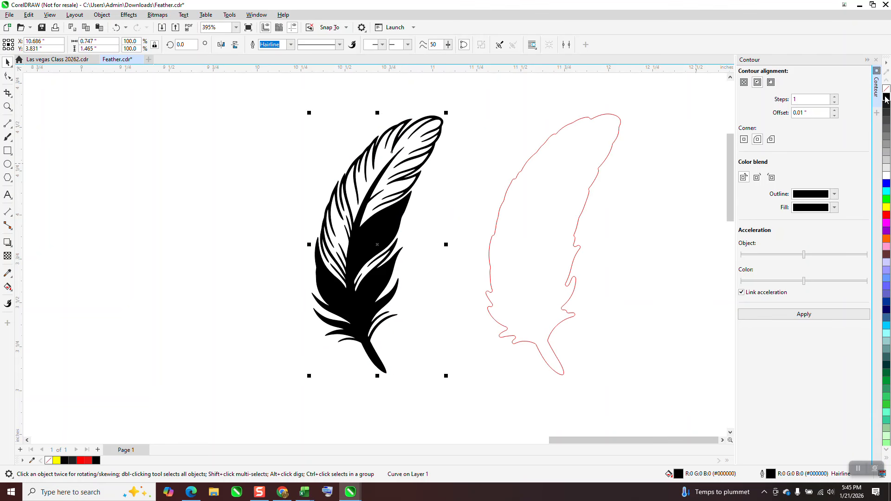
{"action": "left_click", "coordinate": [116, 27]}
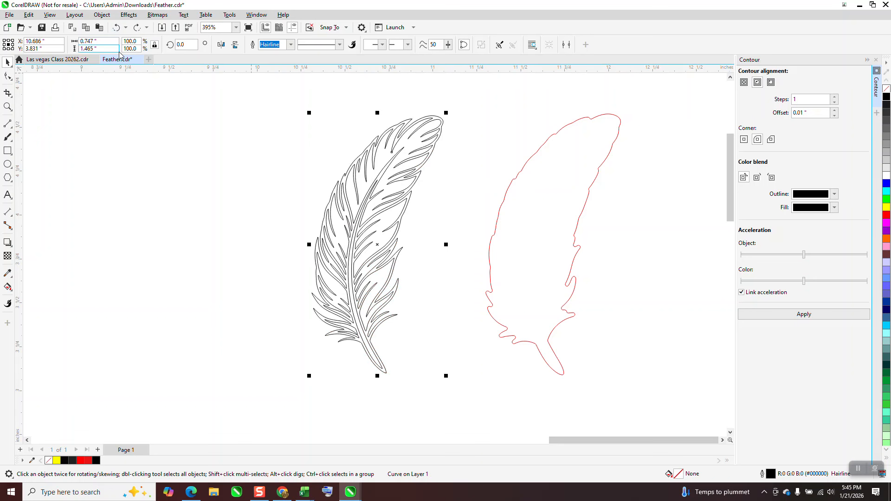
- Fill the outlined feather's line work with black using Smart Fill, with no outline on the fill
{"action": "left_click", "coordinate": [7, 287]}
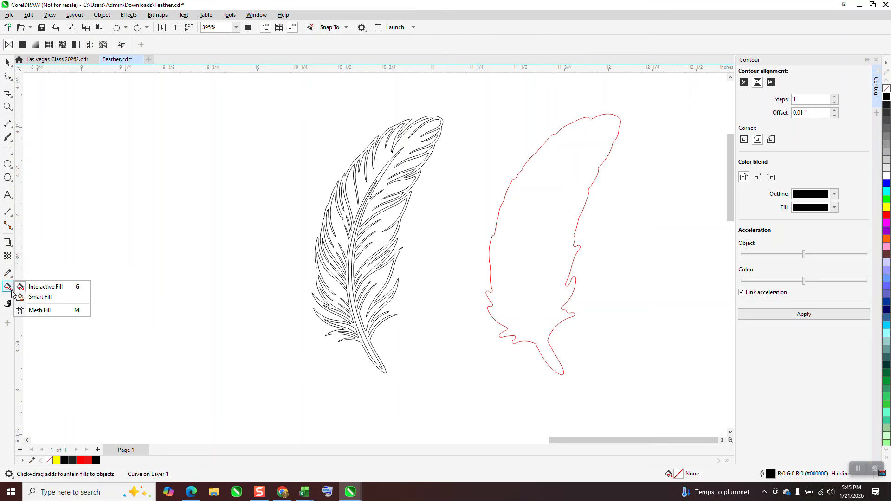
{"action": "left_click", "coordinate": [55, 296]}
{"action": "left_click", "coordinate": [105, 46]}
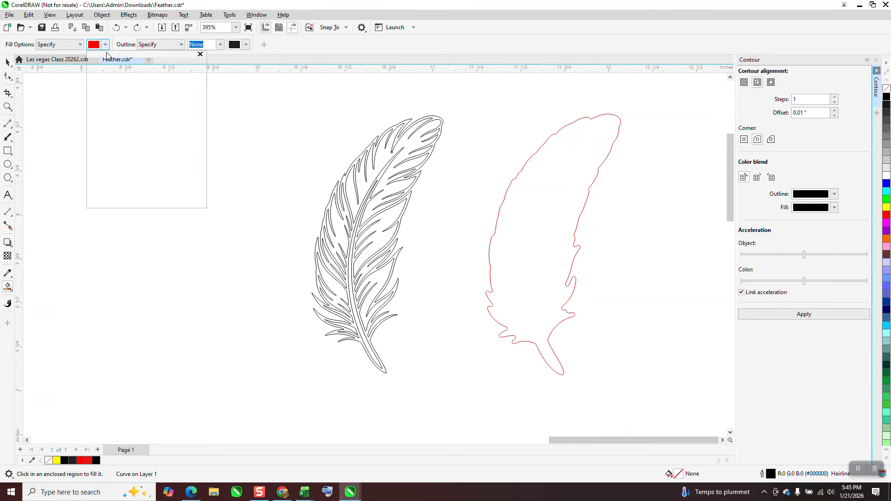
{"action": "left_click", "coordinate": [100, 91]}
{"action": "left_click", "coordinate": [435, 118]}
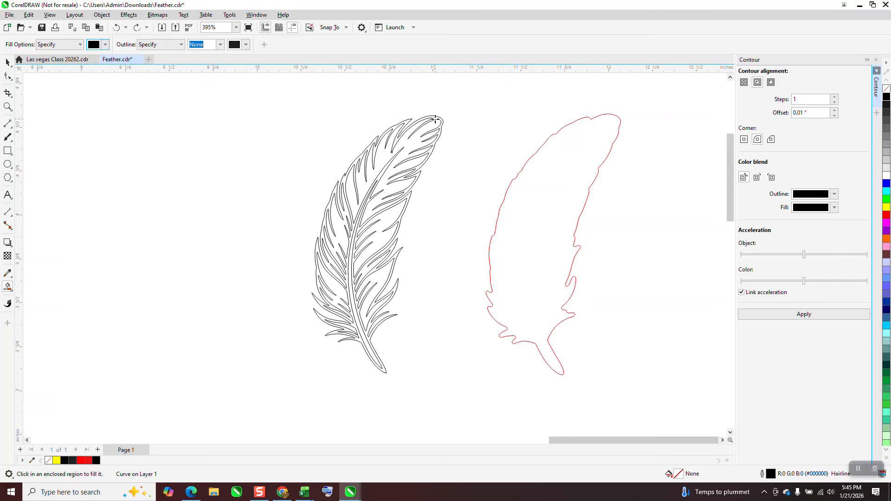
{"action": "left_click", "coordinate": [436, 119]}
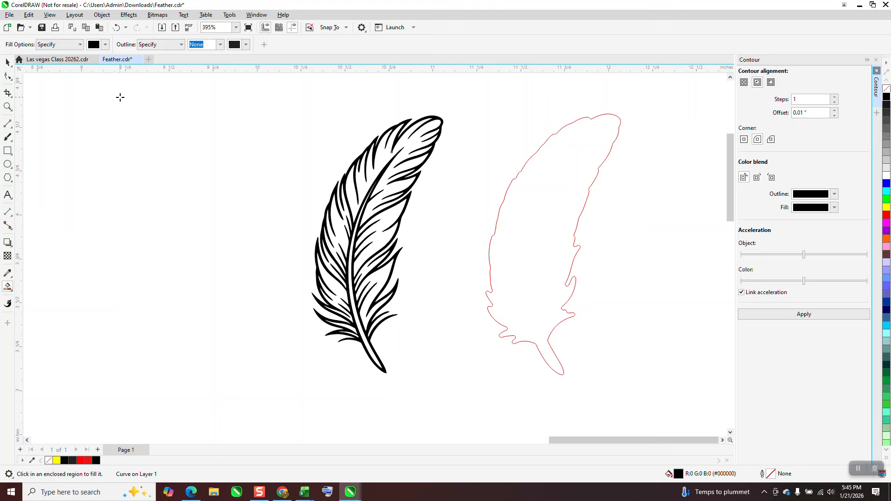
- Move the black-filled feather 0.5 inch right and delete the old outlined feather with all its leftover pieces
{"action": "left_click", "coordinate": [7, 62]}
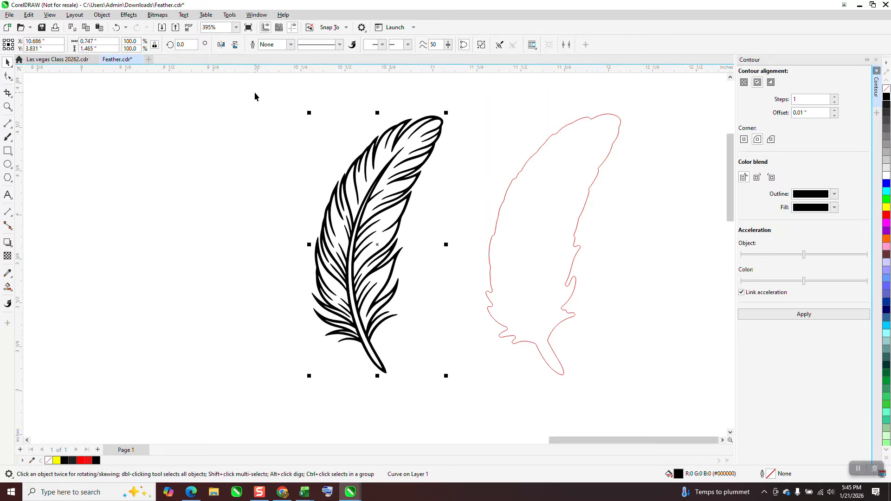
{"action": "key", "text": "Right"}
{"action": "left_click", "coordinate": [417, 153]}
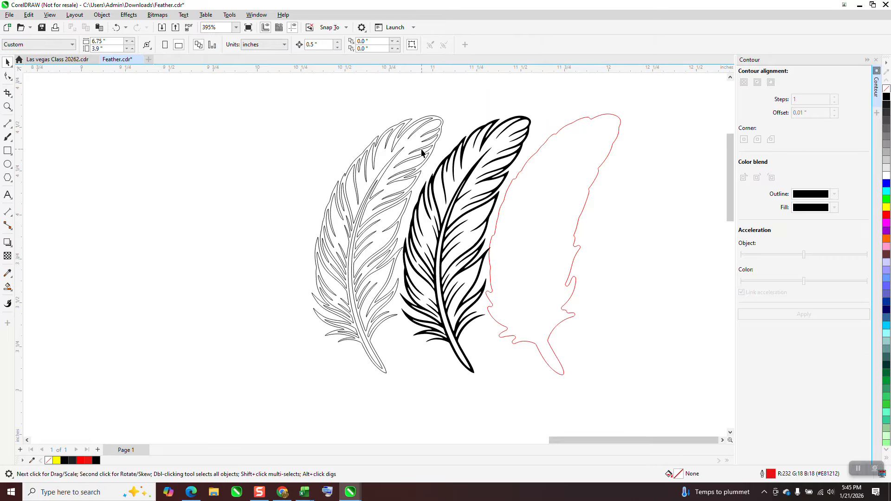
{"action": "left_click", "coordinate": [421, 150]}
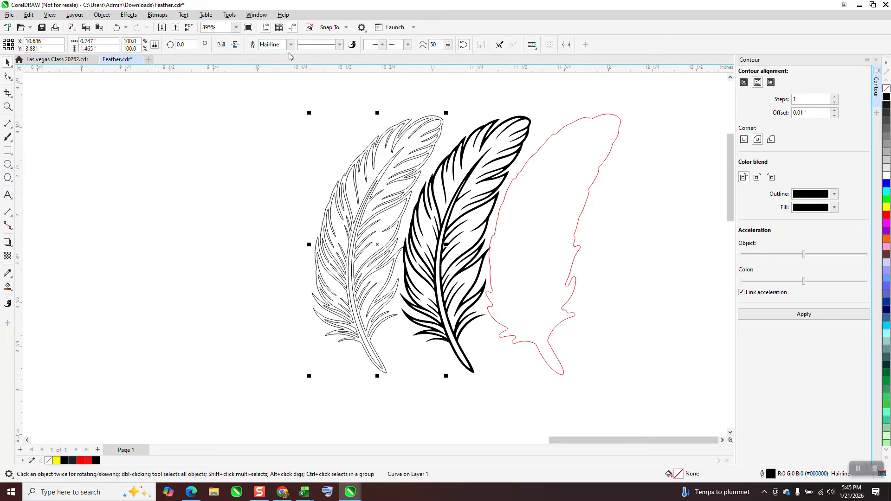
{"action": "key", "text": "Delete"}
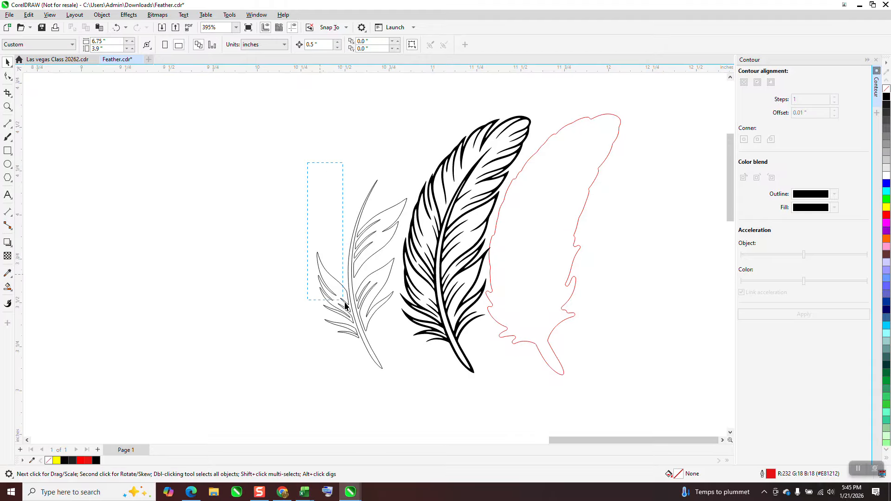
{"action": "left_click_drag", "start_coordinate": [345, 305], "coordinate": [408, 394]}
{"action": "key", "text": "Delete"}
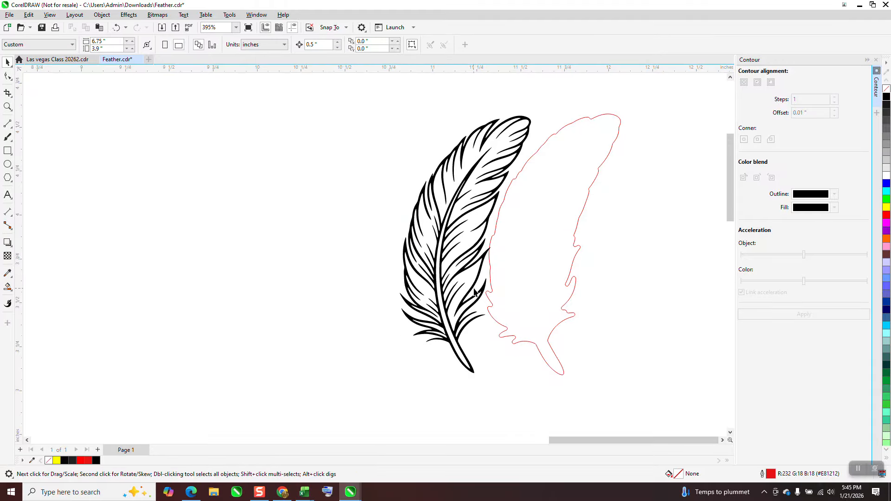
- Move the red outline 0.5 inch left so it surrounds the black-filled feather
{"action": "left_click", "coordinate": [497, 286]}
{"action": "key", "text": "Left"}
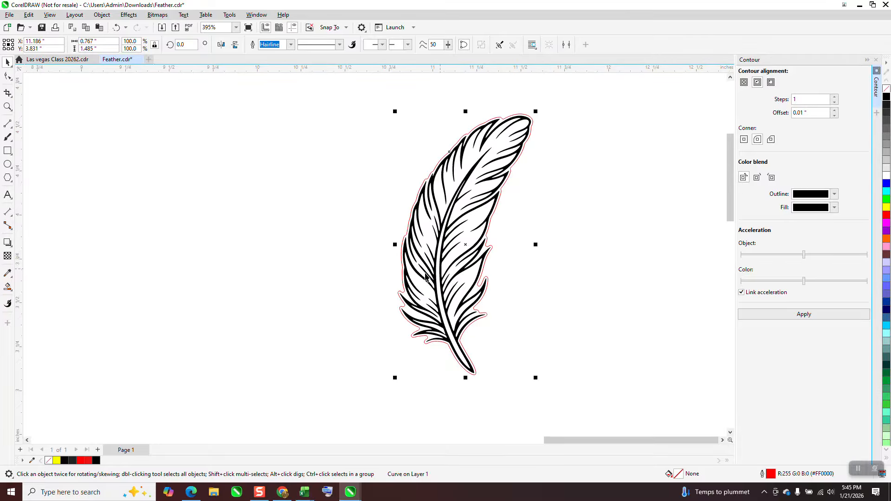
{"action": "scroll", "coordinate": [395, 226], "scroll_direction": "down", "scroll_amount": 2}
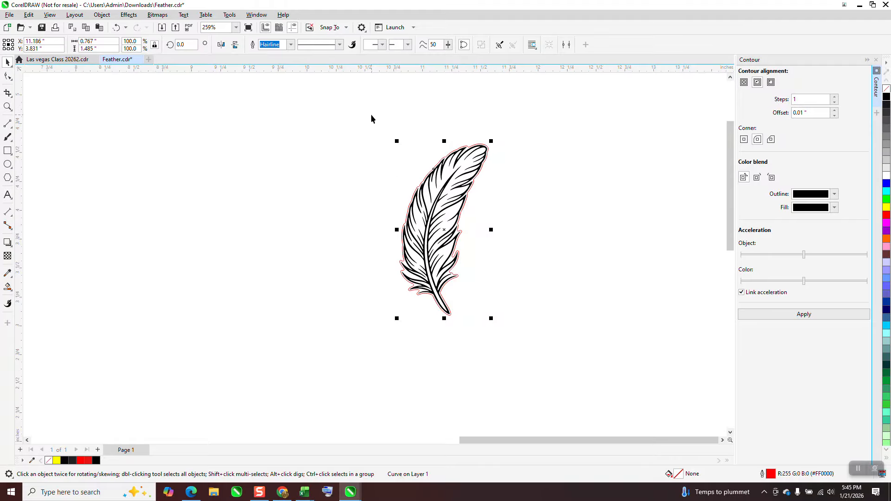
- Rotate the black feather and its red outline together to 180 degrees
{"action": "left_click_drag", "start_coordinate": [372, 116], "coordinate": [537, 359]}
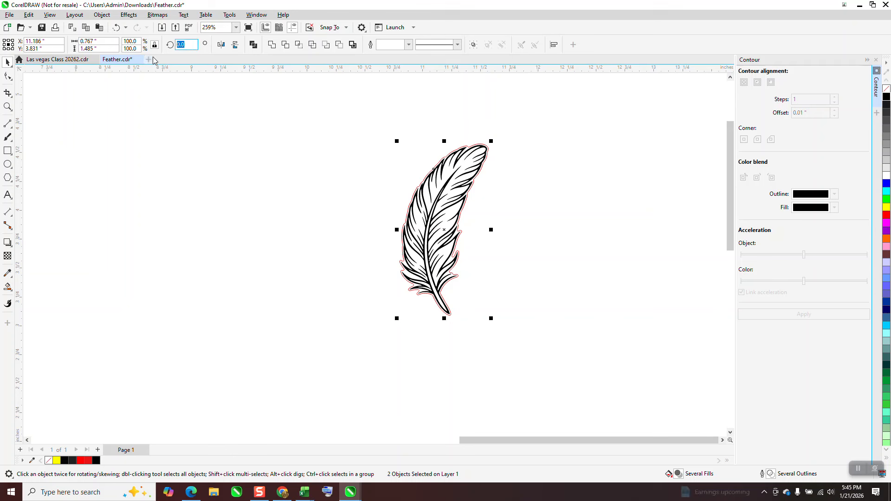
{"action": "type", "text": "90"}
{"action": "key", "text": "Return"}
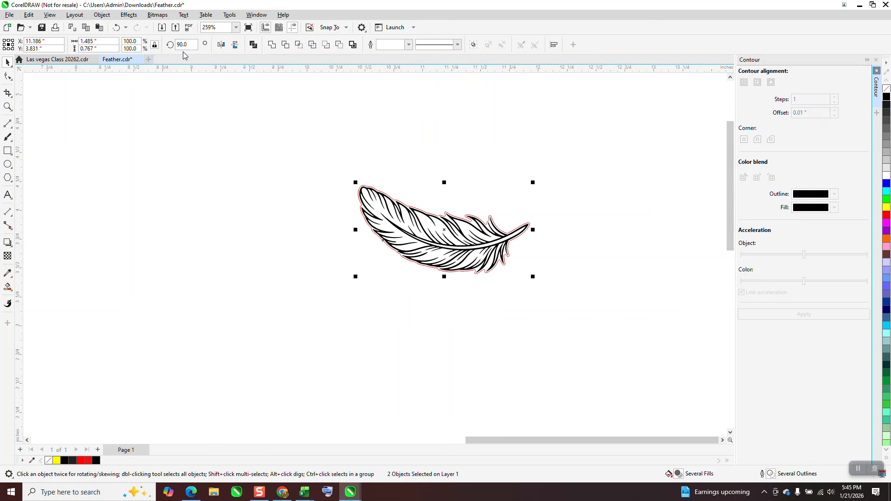
{"action": "left_click", "coordinate": [124, 28]}
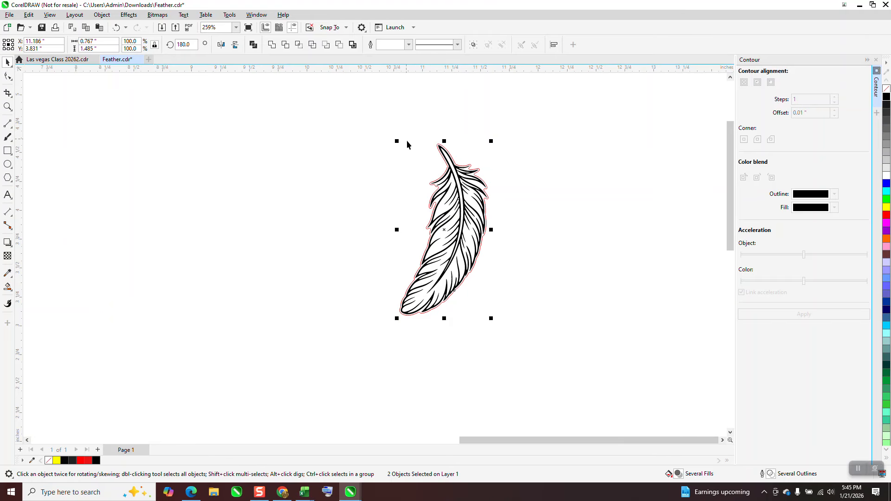
- Move the red outline alone 1 inch right so it stands beside the rotated black feather
{"action": "left_click", "coordinate": [7, 107]}
{"action": "left_click_drag", "start_coordinate": [414, 136], "coordinate": [491, 193]}
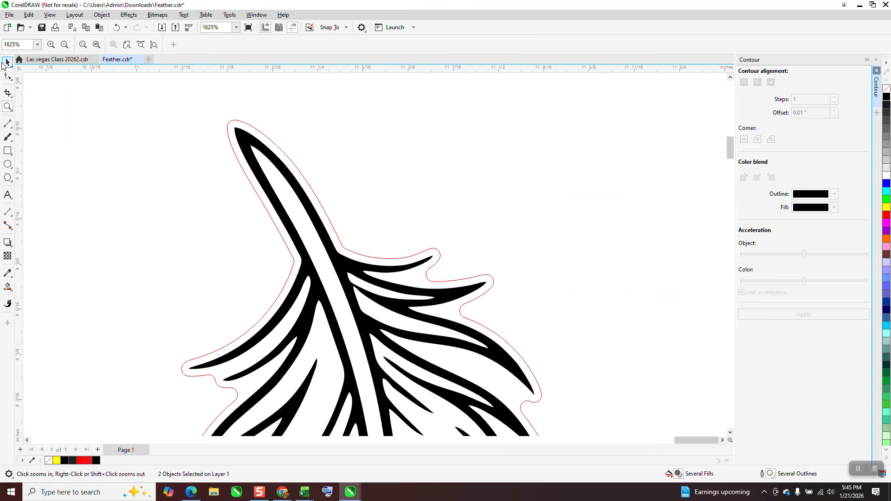
{"action": "left_click", "coordinate": [7, 61]}
{"action": "scroll", "coordinate": [312, 153], "scroll_direction": "down", "scroll_amount": 2}
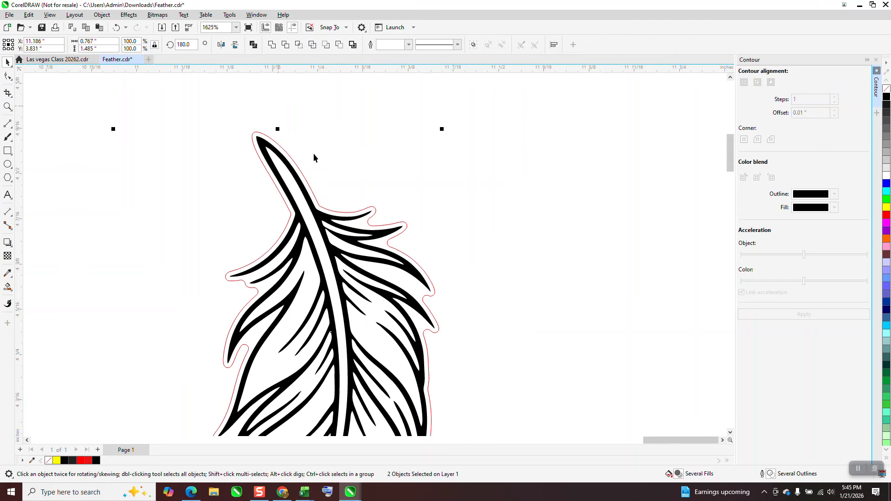
{"action": "left_click", "coordinate": [339, 171]}
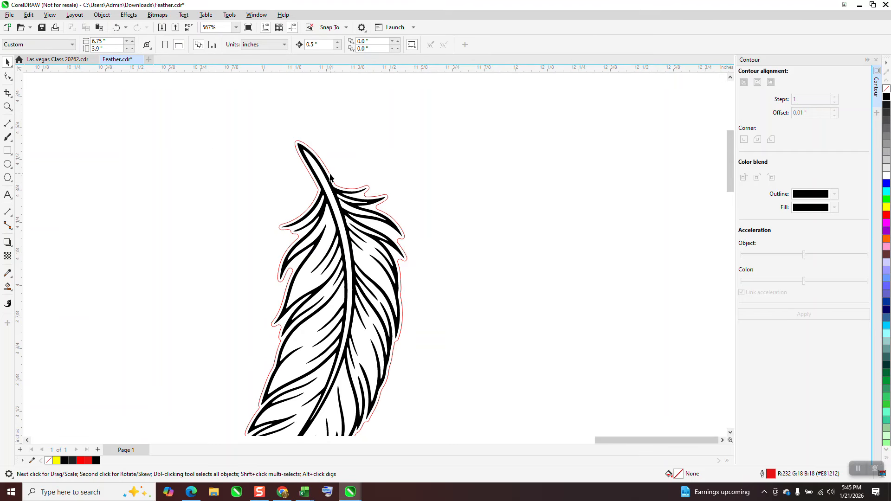
{"action": "left_click", "coordinate": [330, 174]}
{"action": "key", "text": "Right"}
{"action": "key", "text": "Right"}
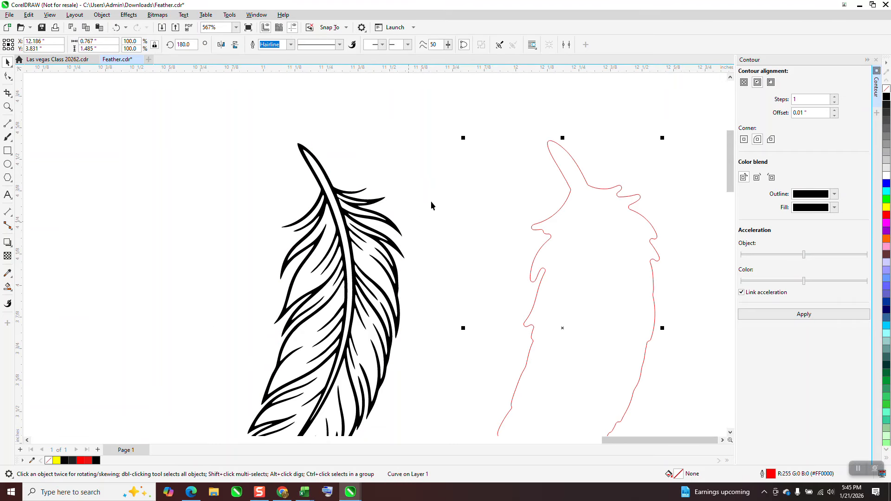
- Draw a circle about 0.075 inch in diameter centred on the quill tip of the red outline
{"action": "left_click", "coordinate": [8, 163]}
{"action": "left_click_drag", "start_coordinate": [583, 119], "coordinate": [551, 142]}
{"action": "left_click", "coordinate": [7, 62]}
- Draw a small circle about 0.019 inch in diameter beside the larger circle at the quill tip
{"action": "left_click", "coordinate": [7, 106]}
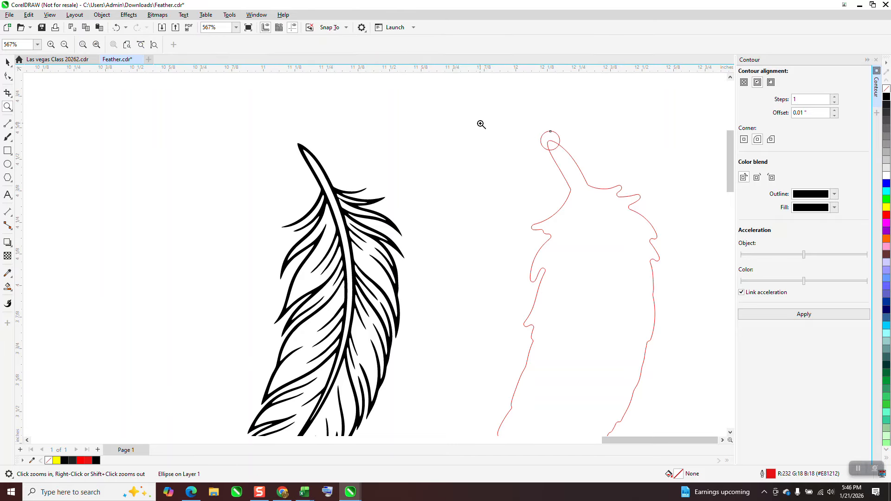
{"action": "left_click_drag", "start_coordinate": [507, 122], "coordinate": [635, 186]}
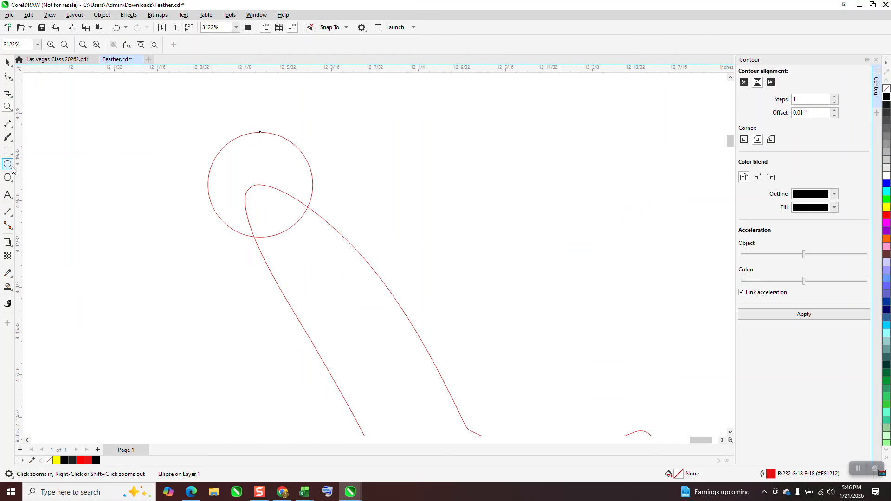
{"action": "left_click", "coordinate": [7, 164]}
{"action": "mouse_move", "coordinate": [427, 126]}
{"action": "left_mouse_down"}
{"action": "mouse_move", "coordinate": [406, 153]}
{"action": "mouse_move", "coordinate": [314, 158]}
{"action": "mouse_move", "coordinate": [257, 185]}
{"action": "mouse_move", "coordinate": [351, 178]}
{"action": "left_mouse_up"}
{"action": "left_click", "coordinate": [8, 63]}
- Move the larger circle 0.5 inch right, clear of the quill tip
{"action": "left_click", "coordinate": [311, 177]}
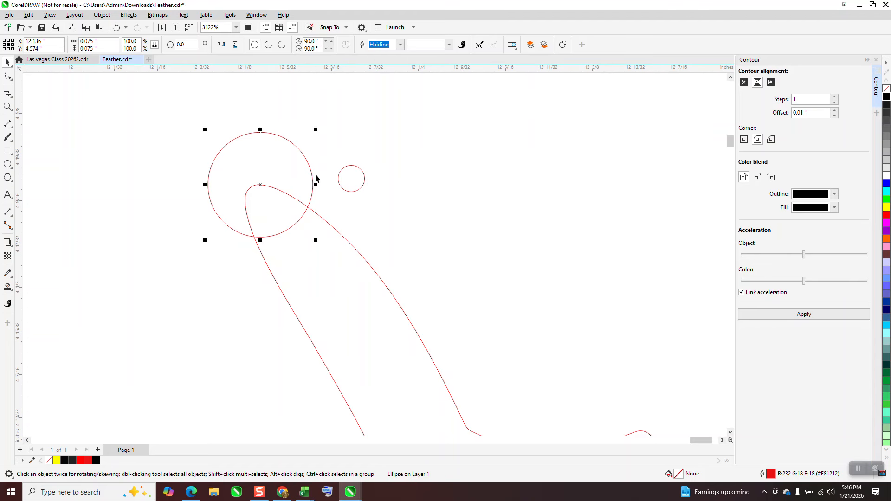
{"action": "key", "text": "Right"}
{"action": "scroll", "coordinate": [401, 177], "scroll_direction": "down", "scroll_amount": 2}
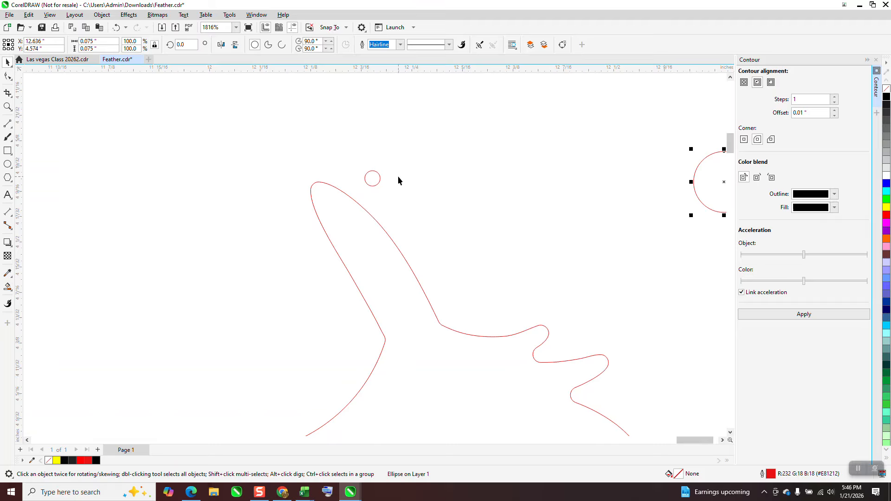
- Centre the small circle inside the larger one and move both 0.5 inch left onto the quill tip
{"action": "left_click", "coordinate": [381, 183]}
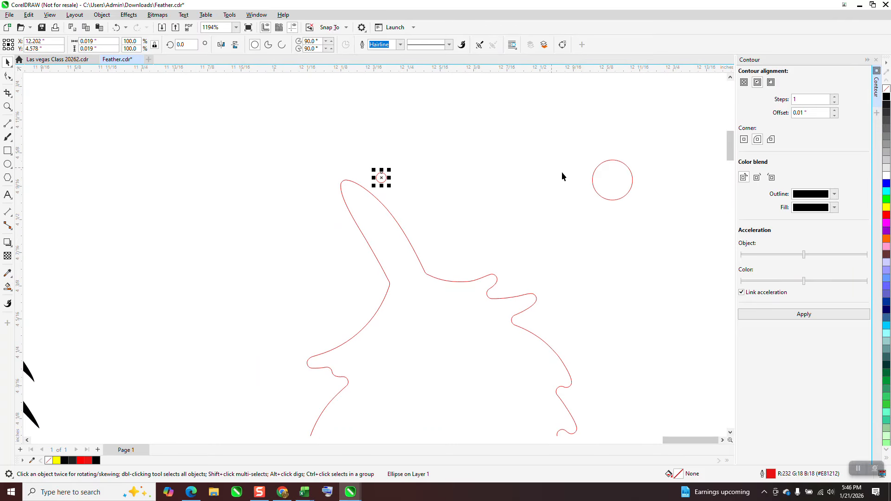
{"action": "left_click", "coordinate": [609, 190], "text": "shift"}
{"action": "key", "text": "e"}
{"action": "key", "text": "c"}
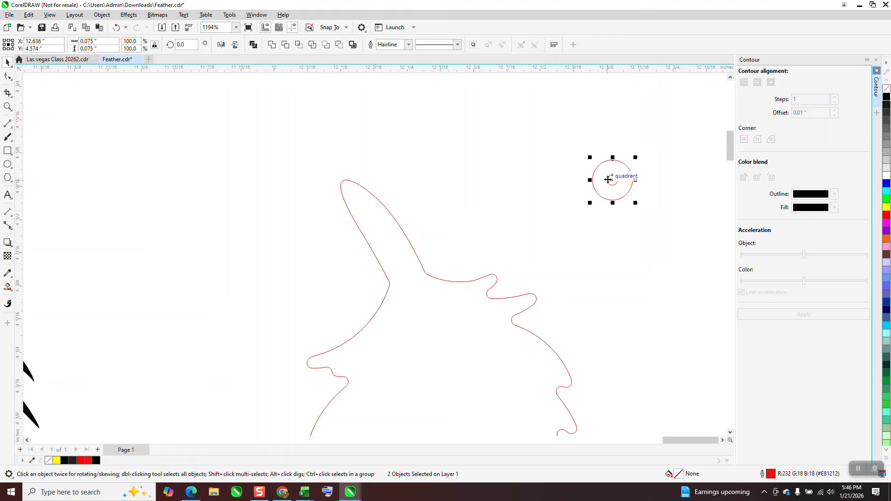
{"action": "left_click_drag", "start_coordinate": [679, 138], "coordinate": [533, 240]}
{"action": "key", "text": "Left"}
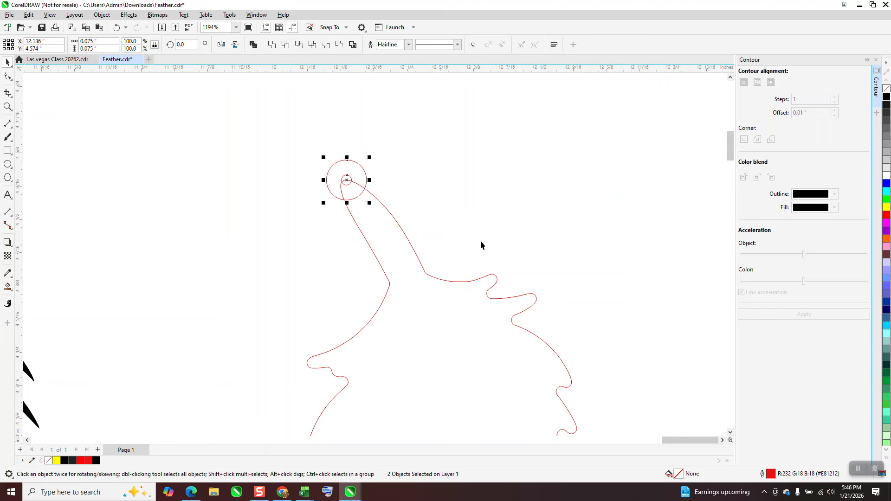
- Remove the quill outline segments inside both circles and the large circle's arc across the quill with Virtual Segment Delete
{"action": "left_click", "coordinate": [8, 108]}
{"action": "left_click_drag", "start_coordinate": [236, 125], "coordinate": [418, 267]}
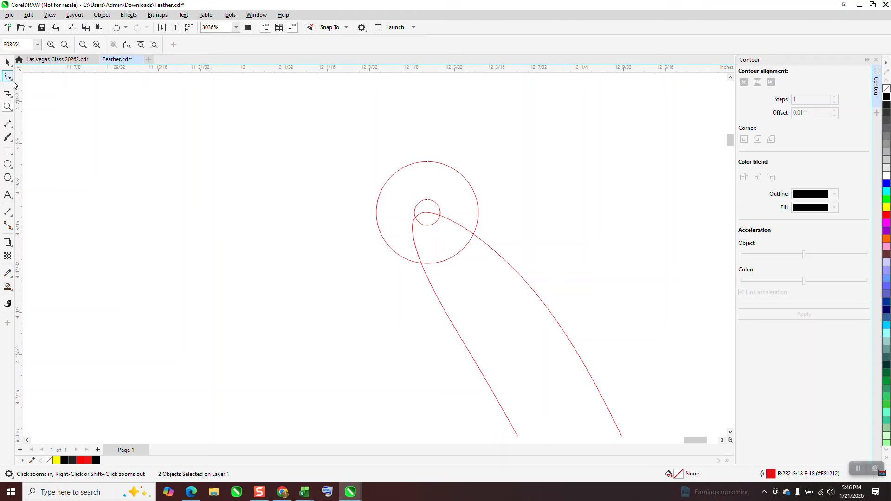
{"action": "left_click", "coordinate": [13, 101]}
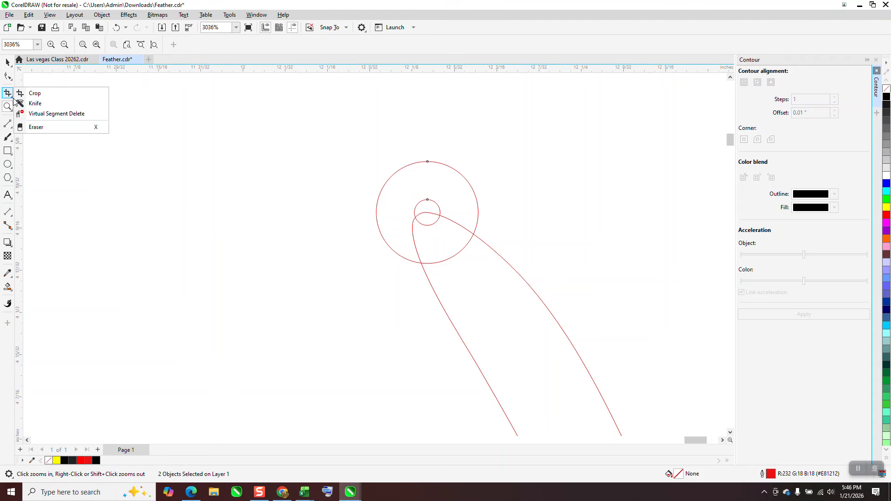
{"action": "left_click", "coordinate": [55, 113]}
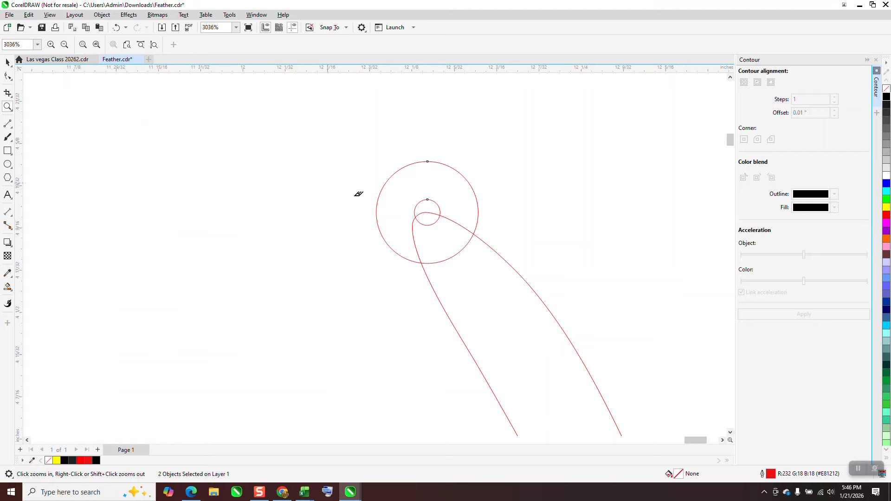
{"action": "left_click", "coordinate": [419, 245]}
{"action": "left_click", "coordinate": [447, 222]}
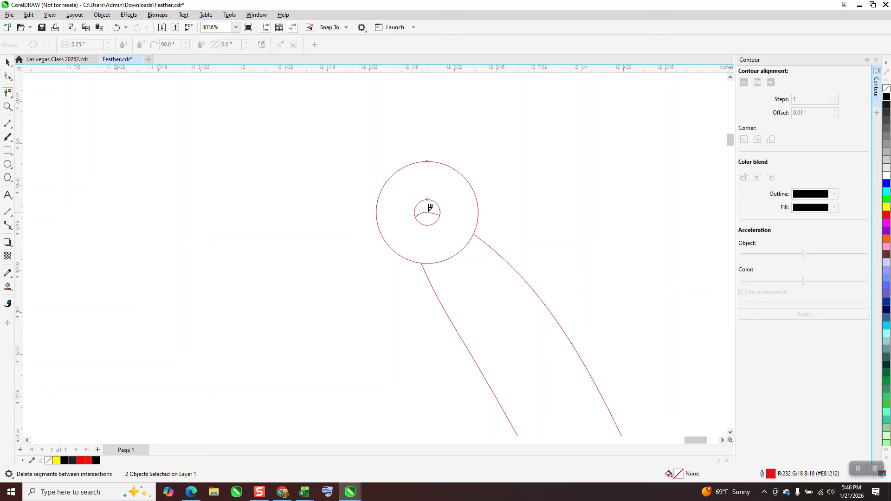
{"action": "left_click", "coordinate": [430, 209]}
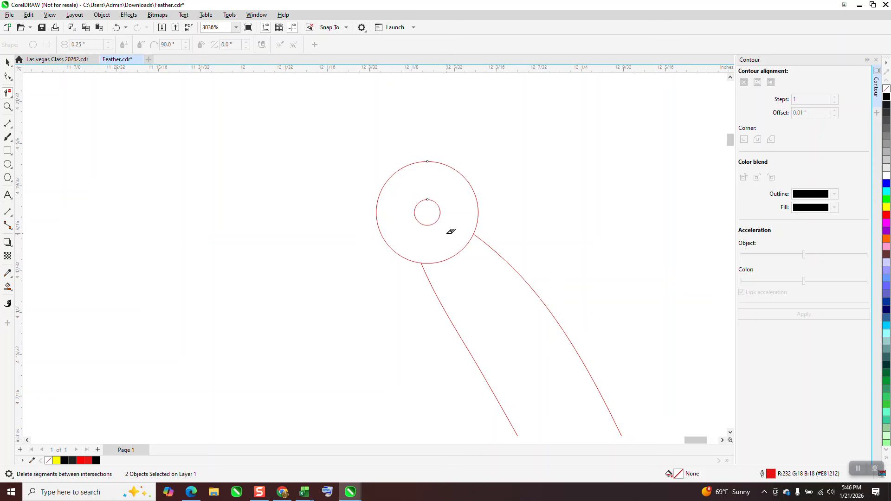
{"action": "left_click", "coordinate": [463, 262]}
- Smart Fill the ringed feather outline with black and move the filled shape 1 inch right
{"action": "scroll", "coordinate": [364, 207], "scroll_direction": "down", "scroll_amount": 5}
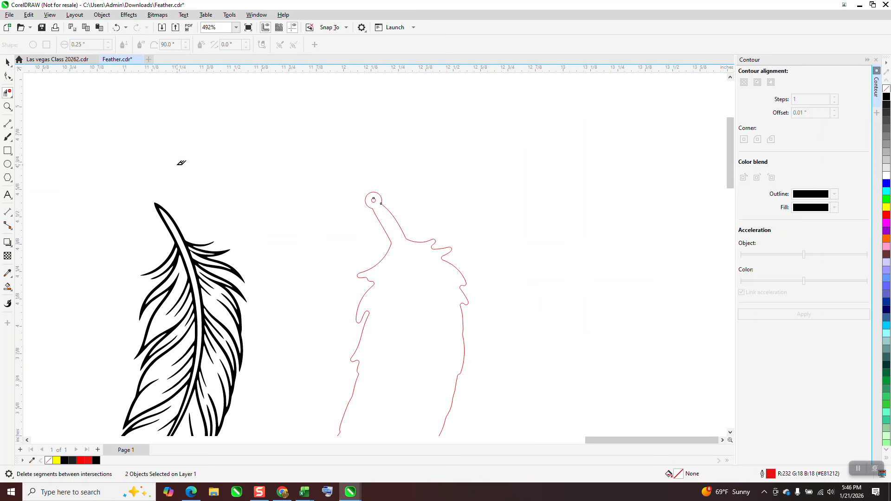
{"action": "left_click", "coordinate": [7, 286]}
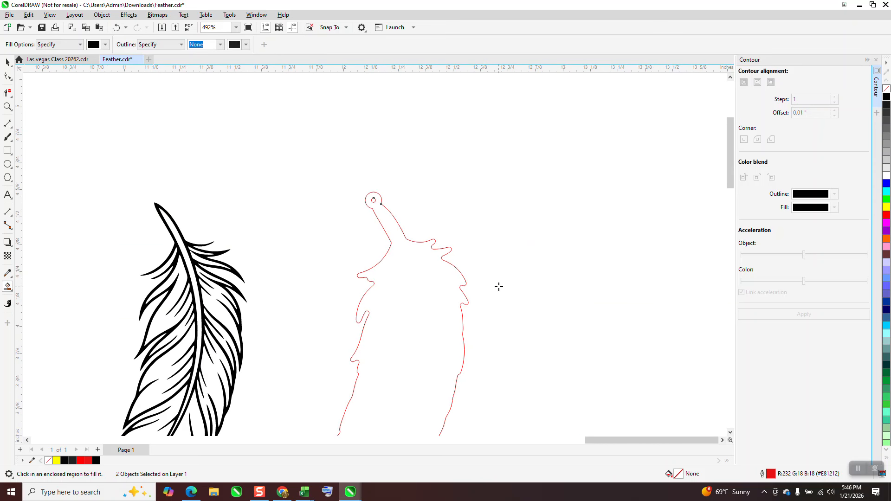
{"action": "left_click", "coordinate": [441, 280]}
{"action": "key", "text": "Right"}
{"action": "key", "text": "Right"}
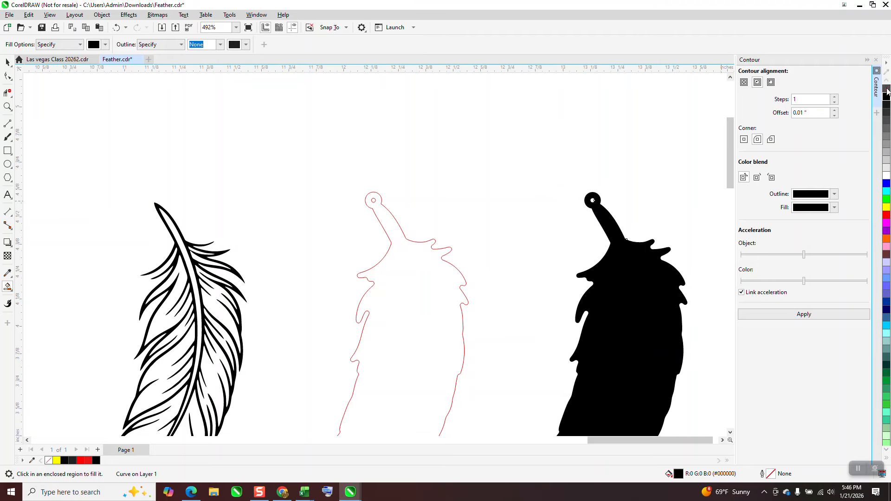
- Give the new shape no fill and a red outline, and move it 2 inches left around the black feather
{"action": "left_click", "coordinate": [886, 91]}
{"action": "right_click", "coordinate": [886, 215]}
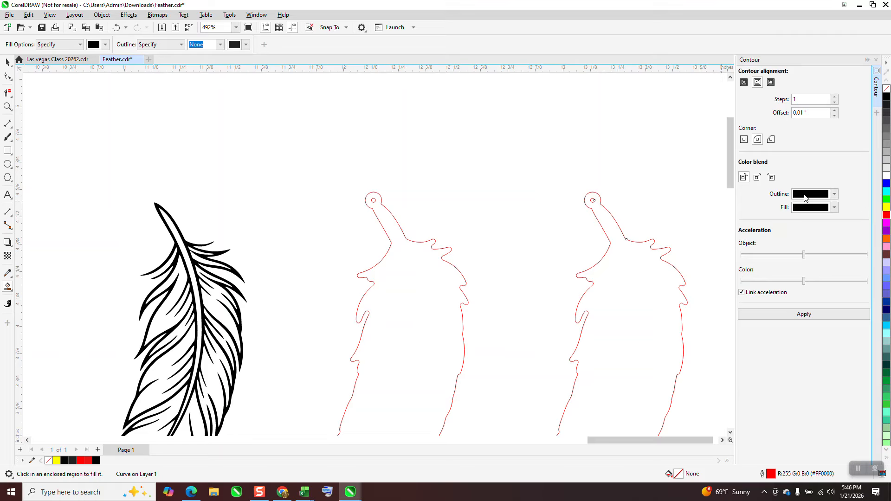
{"action": "key", "text": "Left"}
{"action": "key", "text": "Left"}
{"action": "key", "text": "Left"}
{"action": "key", "text": "Left"}
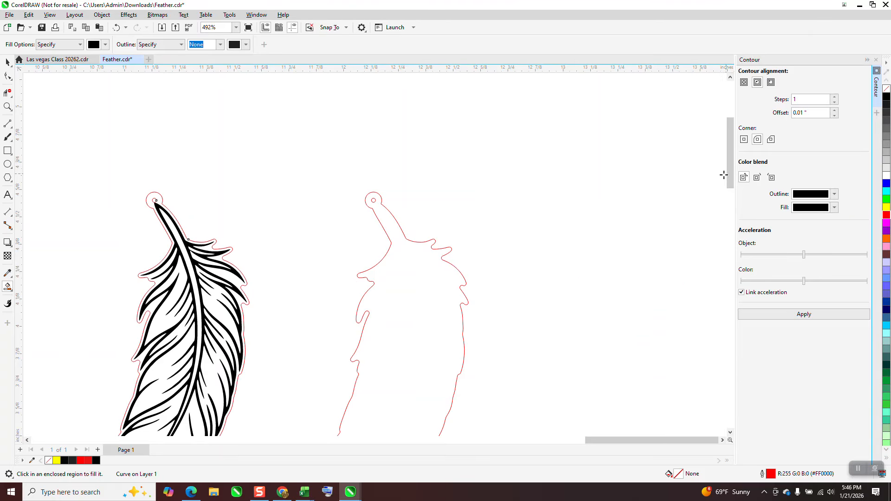
- Delete the leftover red feather outline and its two ring circles beside the finished black feather
{"action": "left_click", "coordinate": [7, 107]}
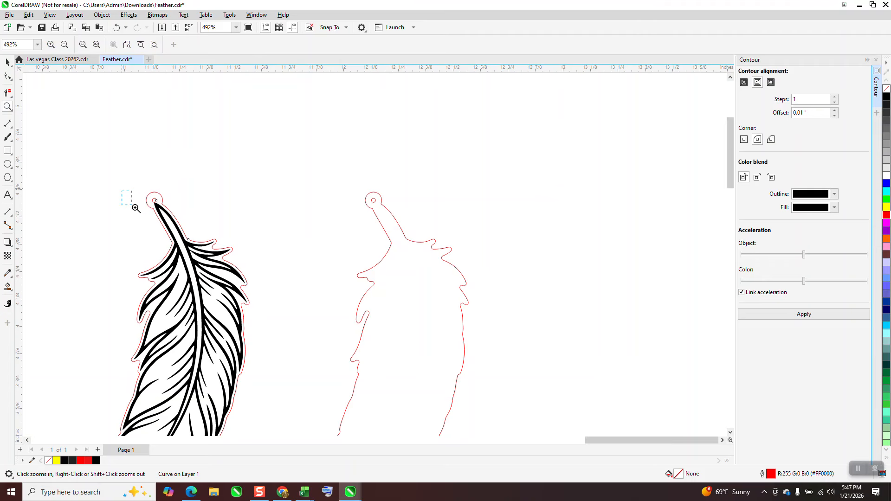
{"action": "left_click_drag", "start_coordinate": [135, 208], "coordinate": [163, 215]}
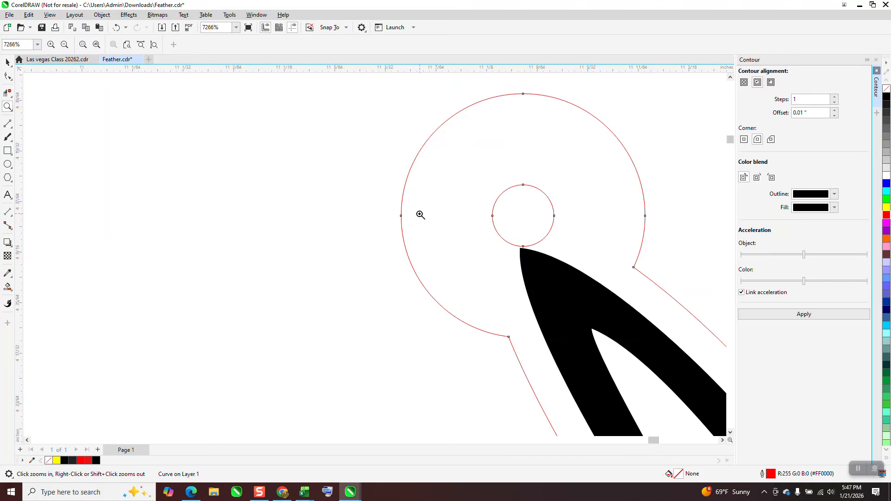
{"action": "scroll", "coordinate": [421, 215], "scroll_direction": "down", "scroll_amount": 3}
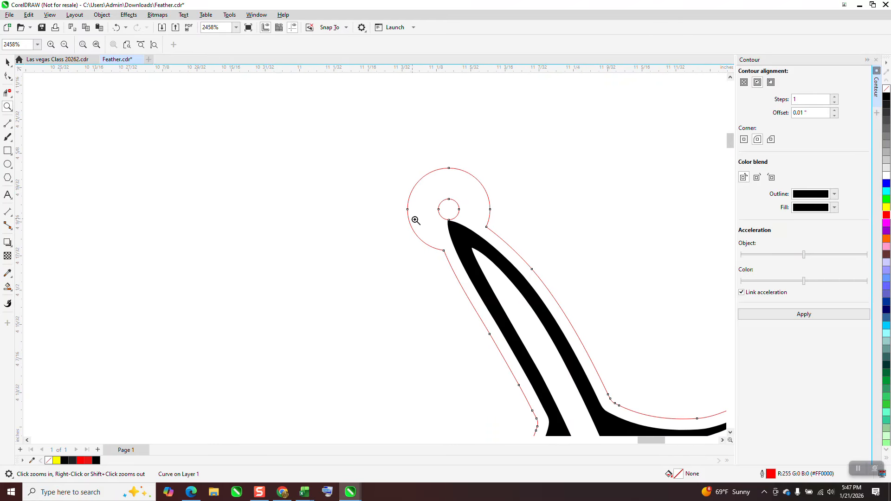
{"action": "scroll", "coordinate": [444, 210], "scroll_direction": "down", "scroll_amount": 1}
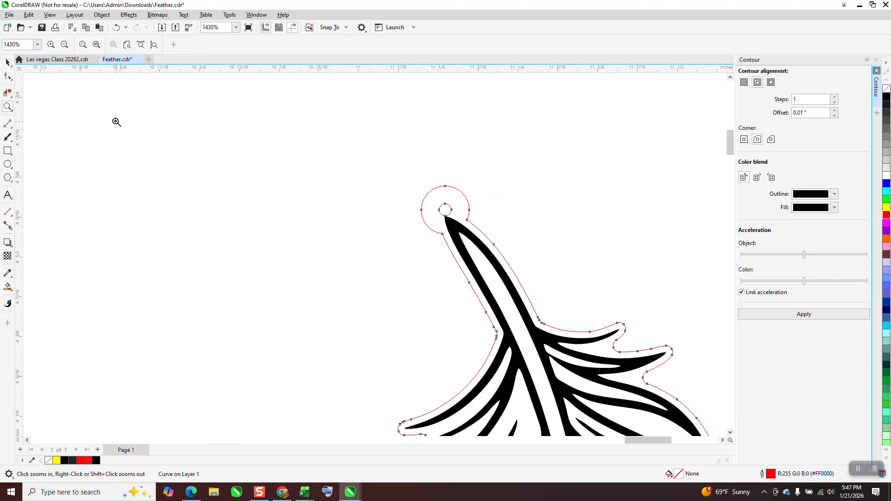
{"action": "left_click", "coordinate": [8, 62]}
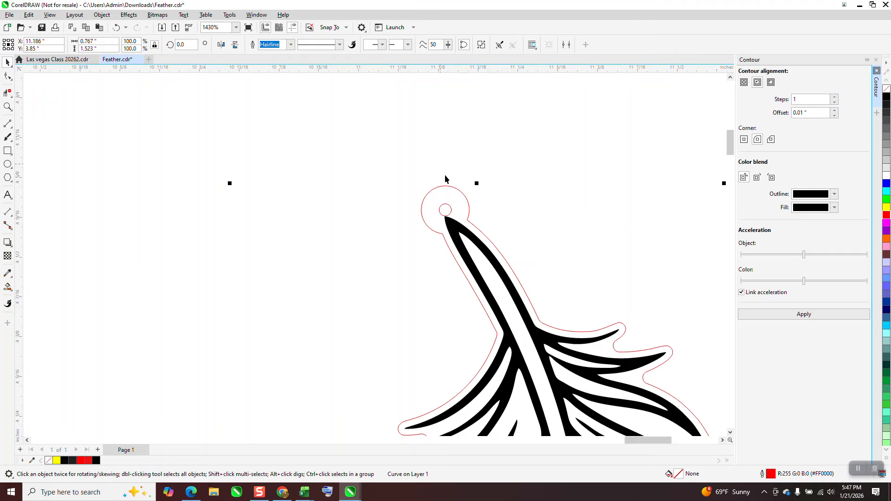
{"action": "scroll", "coordinate": [354, 163], "scroll_direction": "down", "scroll_amount": 2}
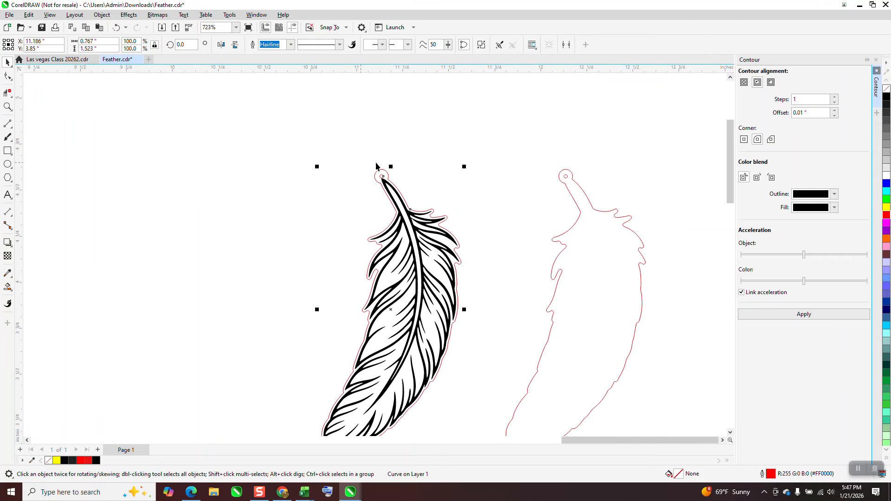
{"action": "scroll", "coordinate": [376, 165], "scroll_direction": "down", "scroll_amount": 3}
{"action": "left_click", "coordinate": [529, 198]}
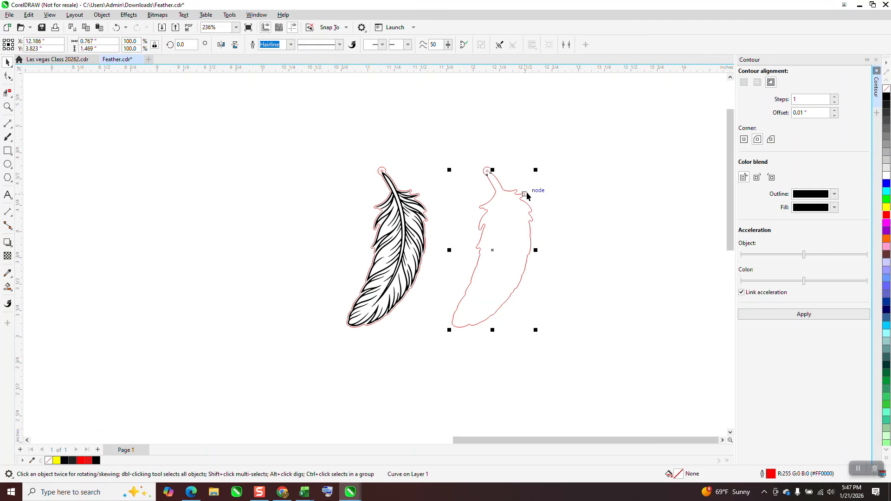
{"action": "key", "text": "Delete"}
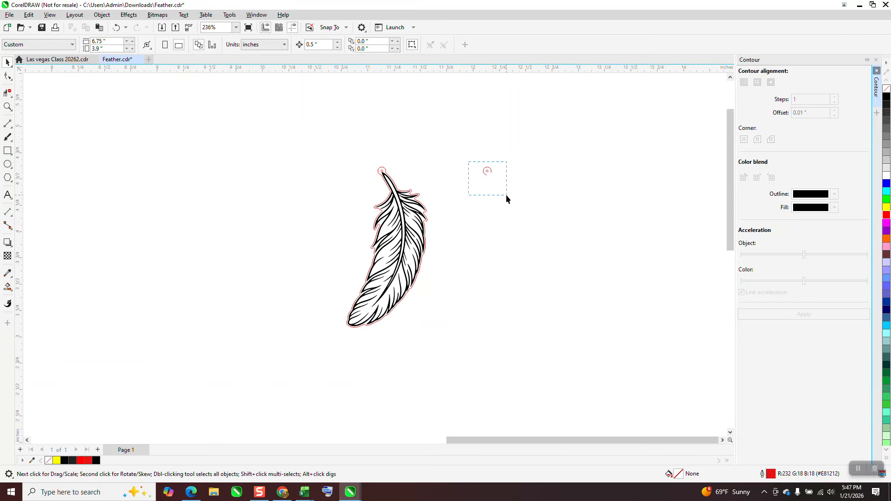
{"action": "left_click_drag", "start_coordinate": [506, 195], "coordinate": [509, 191]}
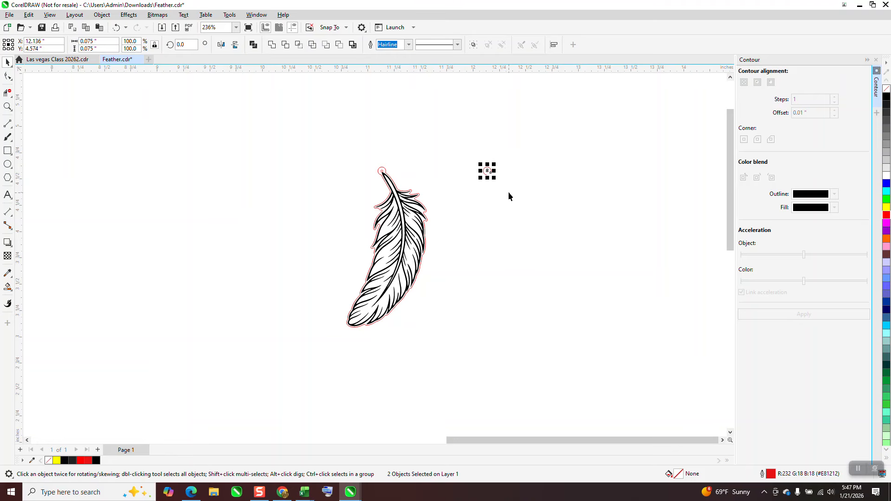
{"action": "key", "text": "Delete"}
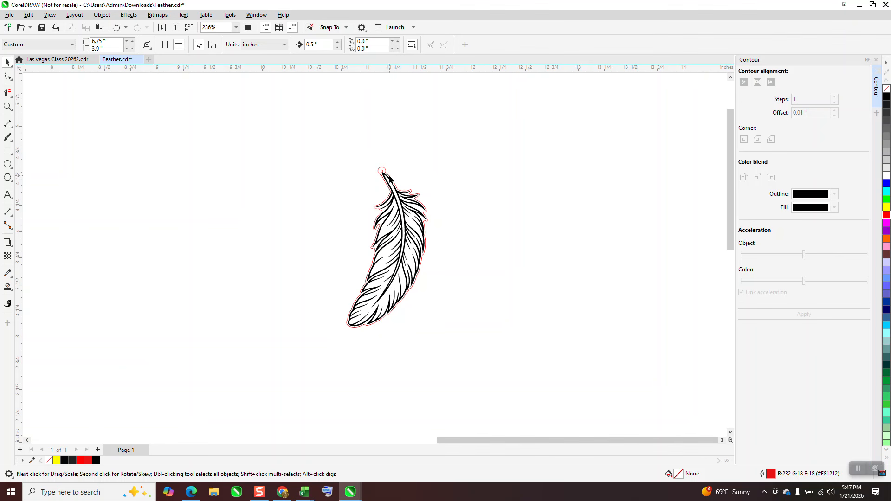
- Move the black feather and its red cut outline together onto the page, near its upper-right corner
{"action": "left_click_drag", "start_coordinate": [523, 391], "coordinate": [523, 391]}
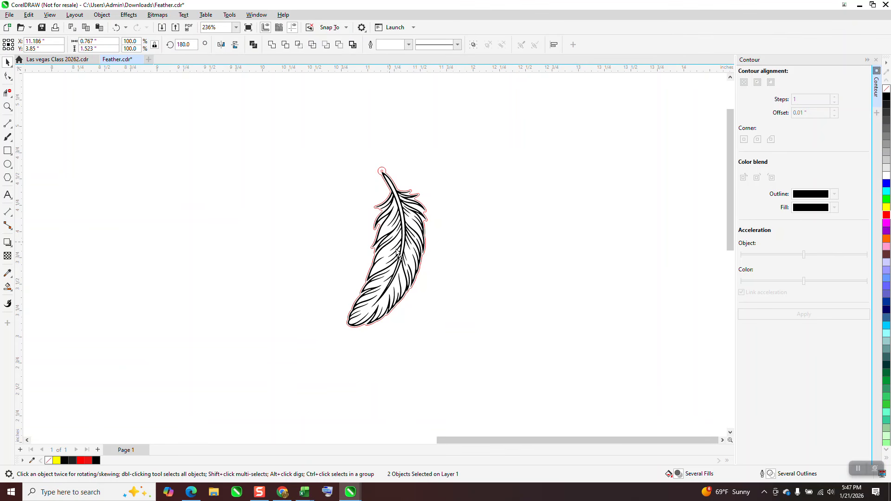
{"action": "left_click_drag", "start_coordinate": [390, 249], "coordinate": [602, 260]}
{"action": "scroll", "coordinate": [571, 274], "scroll_direction": "down", "scroll_amount": 5}
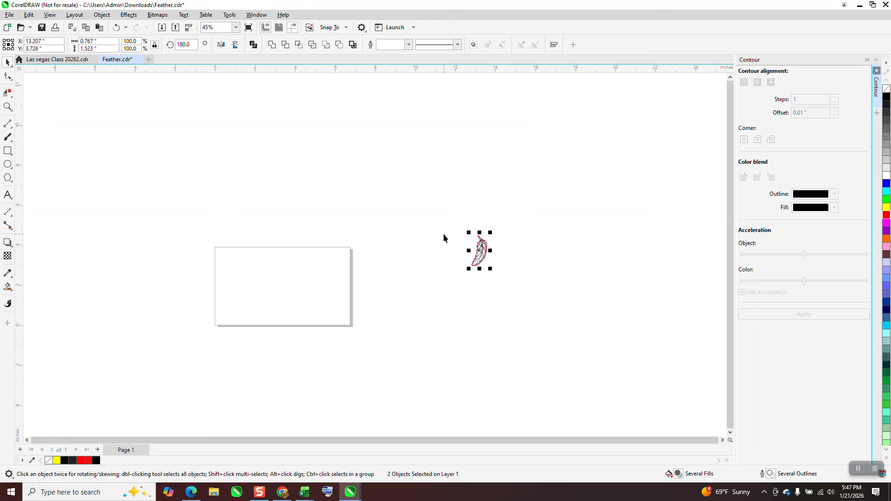
{"action": "key", "text": "shift+F2"}
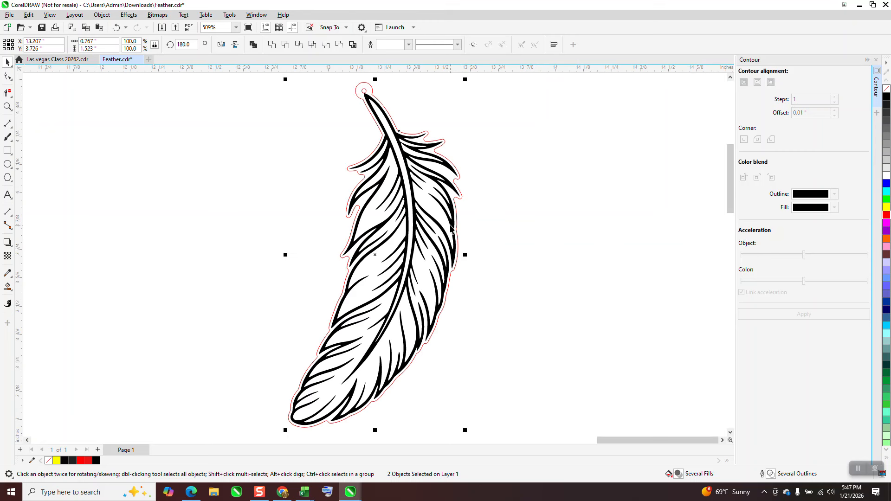
{"action": "scroll", "coordinate": [496, 222], "scroll_direction": "down", "scroll_amount": 5}
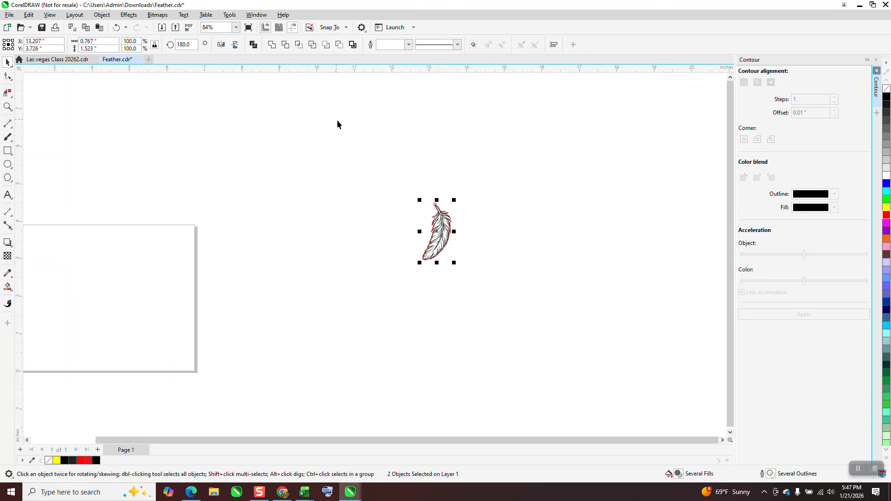
{"action": "left_click_drag", "start_coordinate": [398, 195], "coordinate": [483, 278]}
{"action": "left_click_drag", "start_coordinate": [441, 221], "coordinate": [128, 260]}
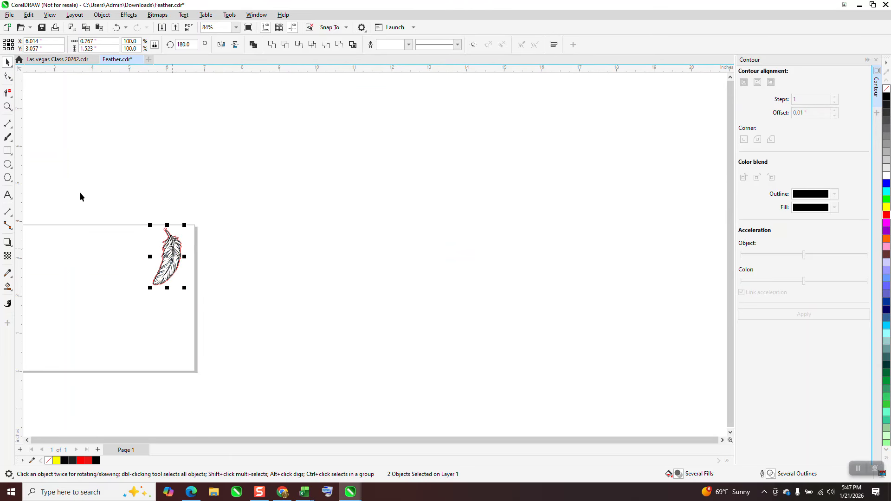
- Examine the placed feather up close, checking the hanging ring and the red outline around the quill and barbs
{"action": "left_click", "coordinate": [8, 108]}
{"action": "left_click_drag", "start_coordinate": [141, 208], "coordinate": [239, 292]}
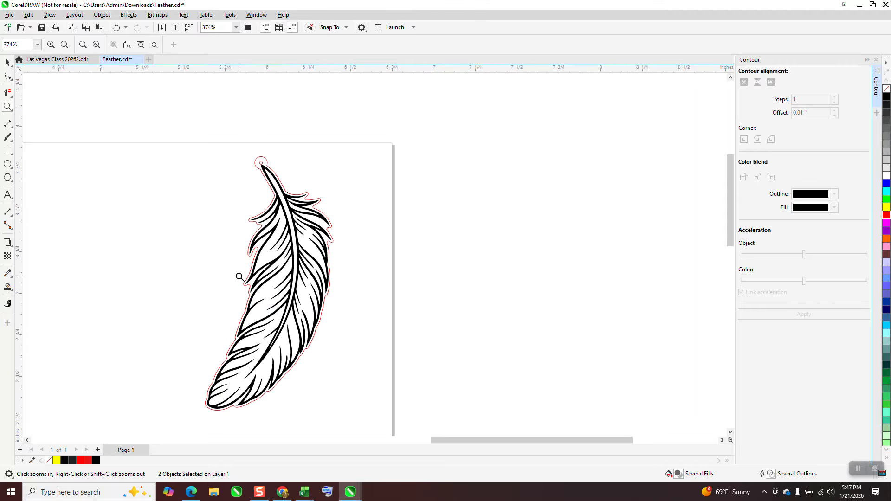
{"action": "left_click", "coordinate": [8, 62]}
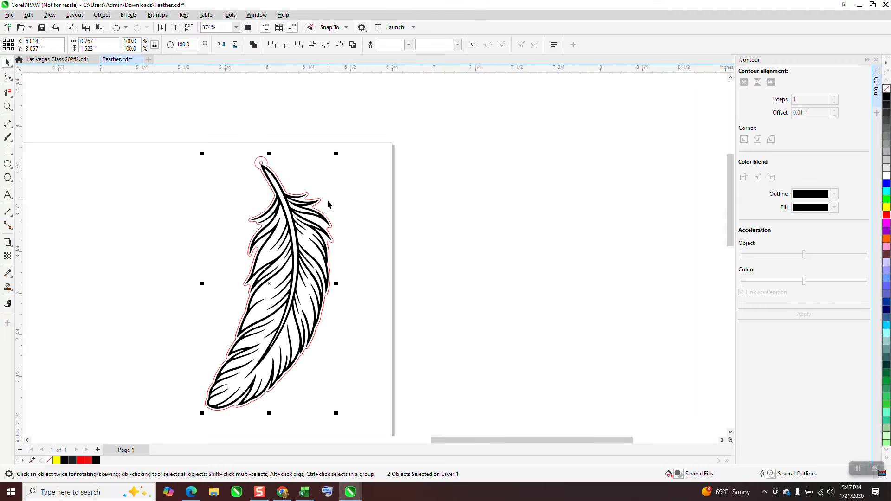
{"action": "left_click", "coordinate": [96, 47]}
{"action": "left_click", "coordinate": [8, 108]}
{"action": "left_click_drag", "start_coordinate": [261, 173], "coordinate": [357, 240]}
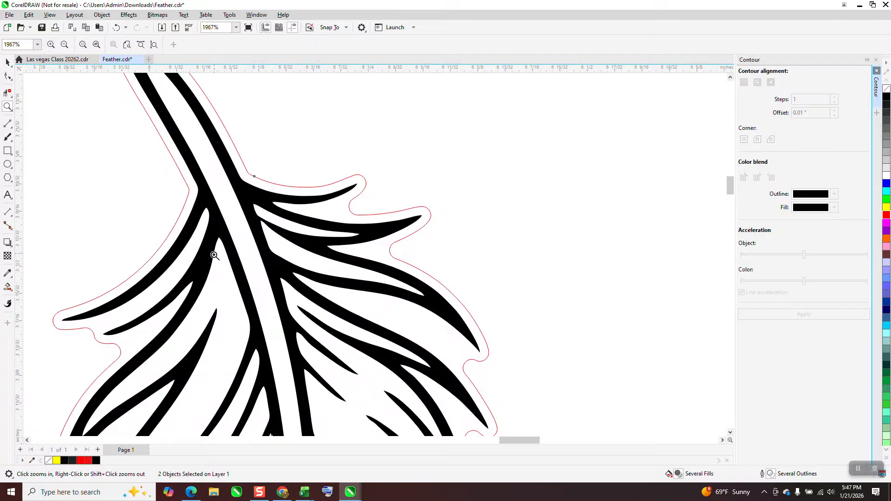
{"action": "scroll", "coordinate": [213, 248], "scroll_direction": "down", "scroll_amount": 3}
{"action": "left_click", "coordinate": [8, 62]}
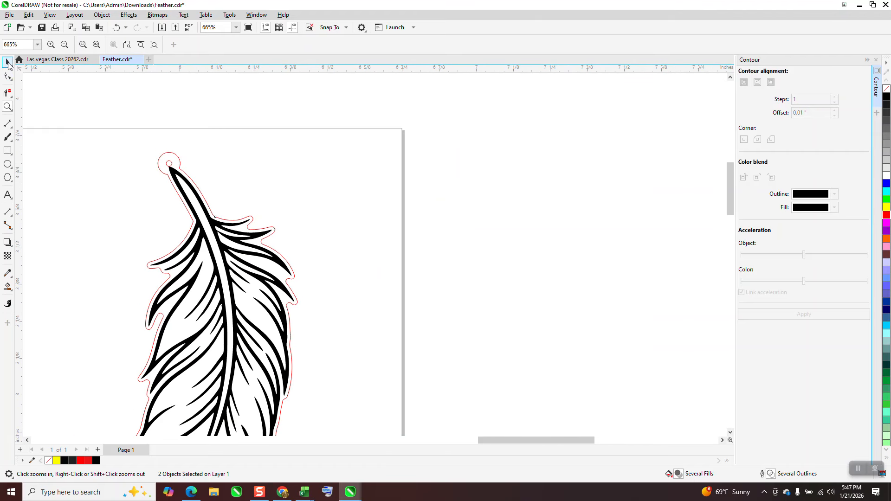
{"action": "scroll", "coordinate": [238, 169], "scroll_direction": "down", "scroll_amount": 2}
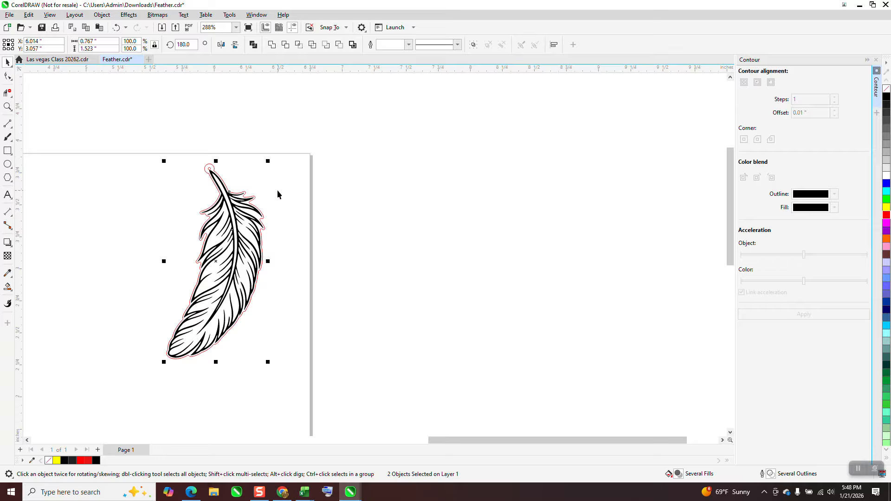
{"action": "key", "text": "z"}
{"action": "left_click_drag", "start_coordinate": [184, 162], "coordinate": [293, 251]}
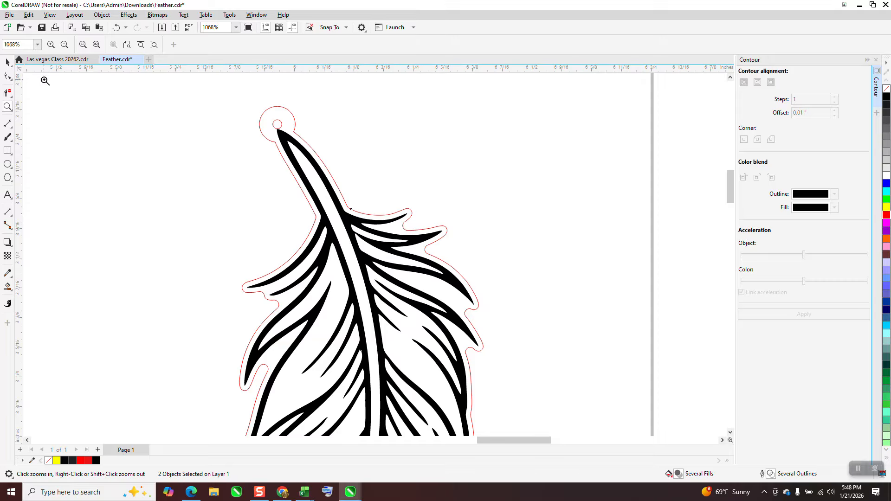
- Move the red cut outline 0.5 inch right, away from the black feather artwork
{"action": "left_click", "coordinate": [7, 61]}
{"action": "left_click", "coordinate": [362, 189]}
{"action": "left_click", "coordinate": [359, 226]}
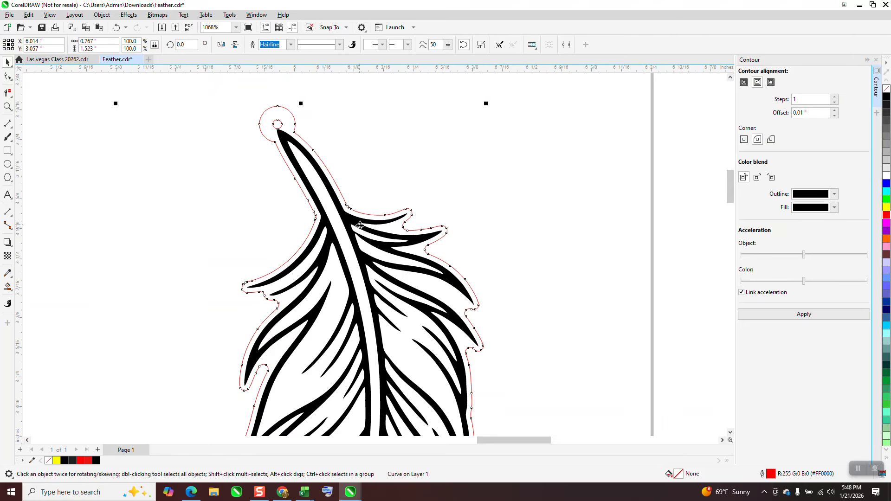
{"action": "key", "text": "Right"}
- Give the black feather artwork no fill and a black hairline outline
{"action": "left_click", "coordinate": [368, 231]}
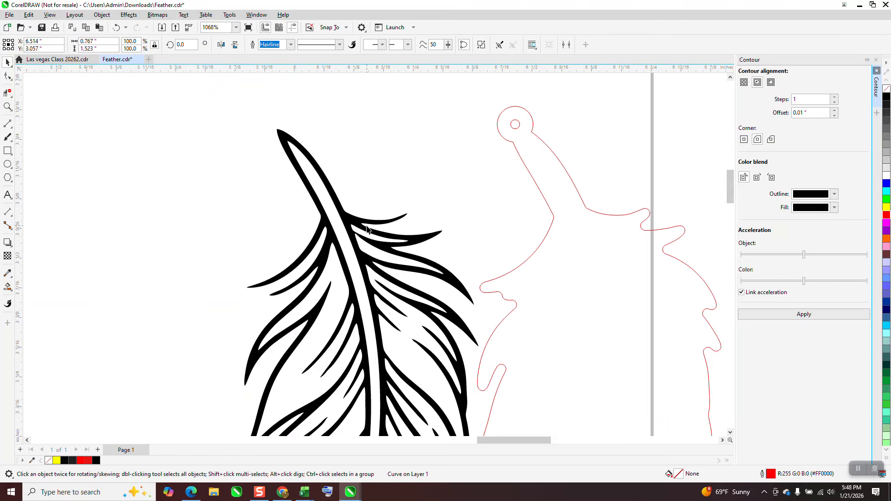
{"action": "left_click", "coordinate": [886, 88]}
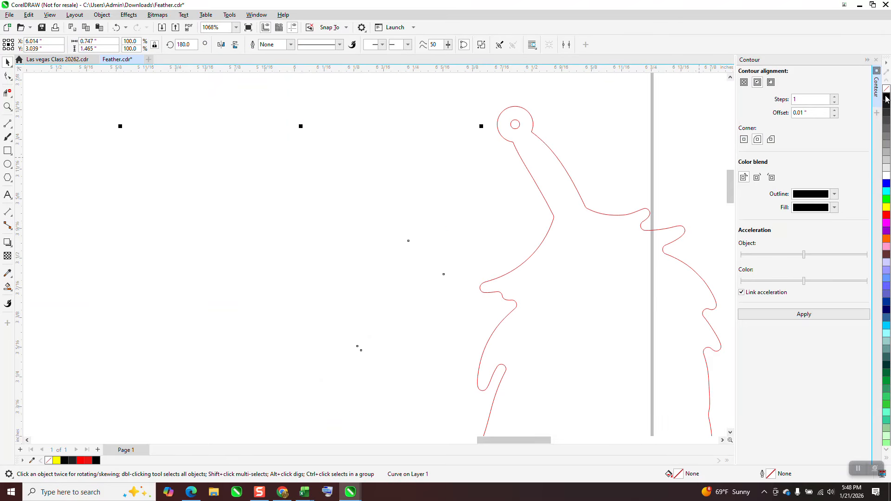
{"action": "right_click", "coordinate": [886, 96]}
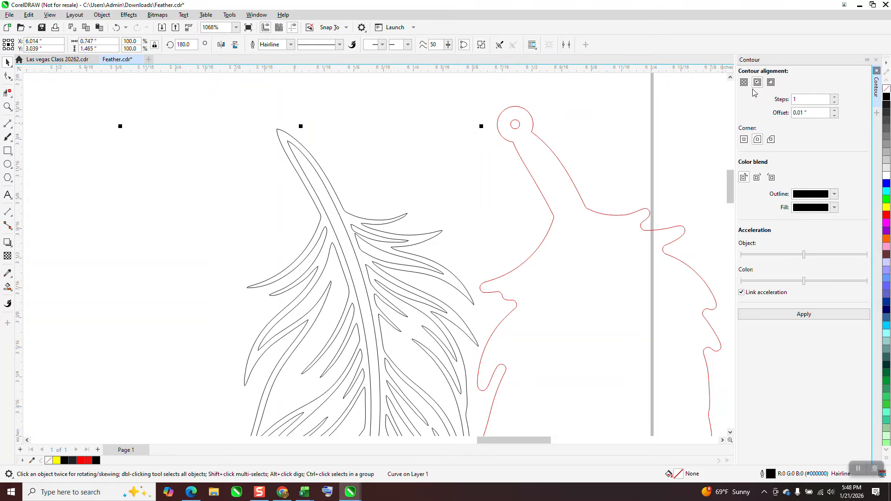
- Try a one-step inside contour on the feather line art at 0.01 inch, undo it, and retry with a 0.02 inch offset
{"action": "left_click", "coordinate": [805, 314]}
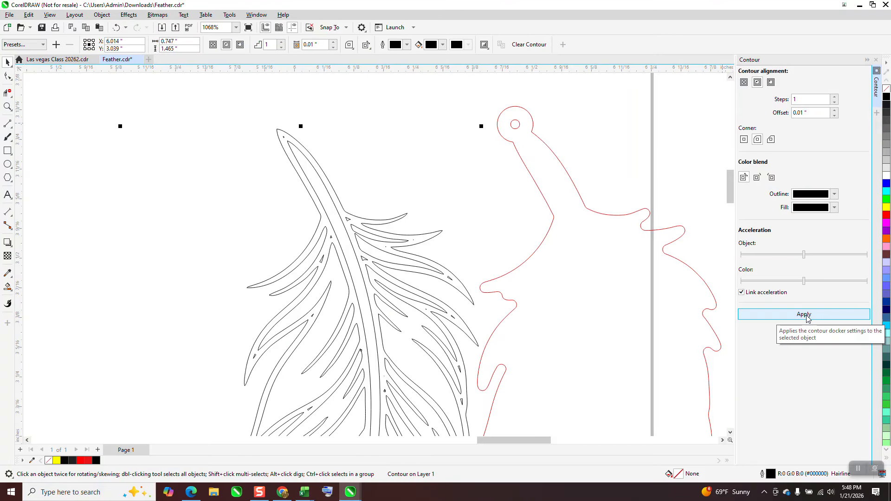
{"action": "left_click", "coordinate": [116, 28]}
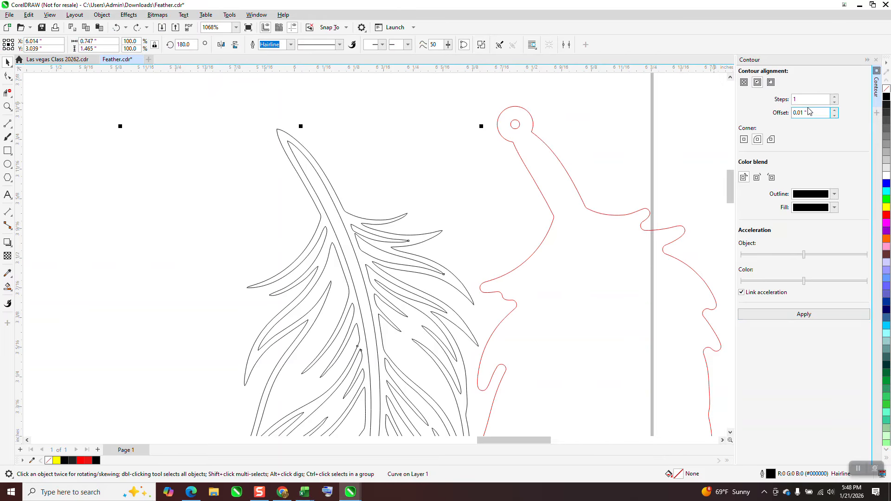
{"action": "left_click", "coordinate": [835, 112]}
{"action": "left_click", "coordinate": [809, 315]}
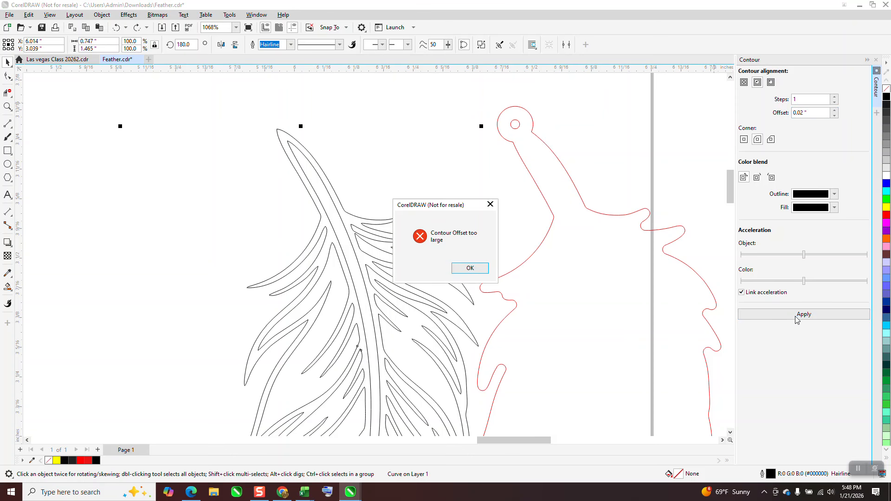
{"action": "left_click", "coordinate": [470, 269]}
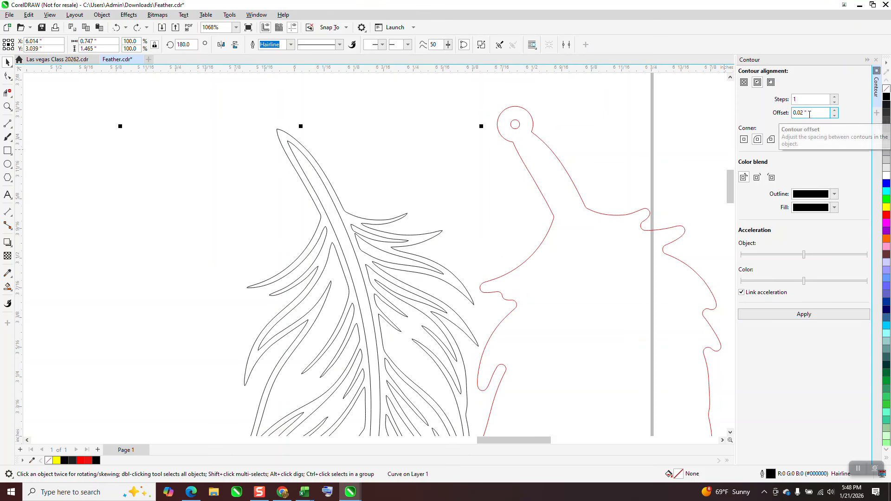
- Recolour the feather line art's outline red and apply a one-step inside contour with a 0.001 inch offset
{"action": "left_click_drag", "start_coordinate": [810, 114], "coordinate": [784, 121]}
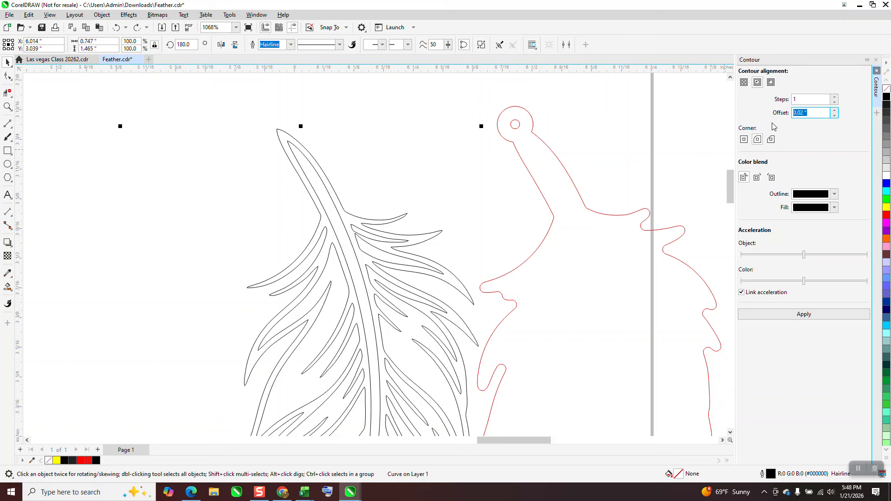
{"action": "type", "text": ".001"}
{"action": "key", "text": "Return"}
{"action": "left_click", "coordinate": [311, 149]}
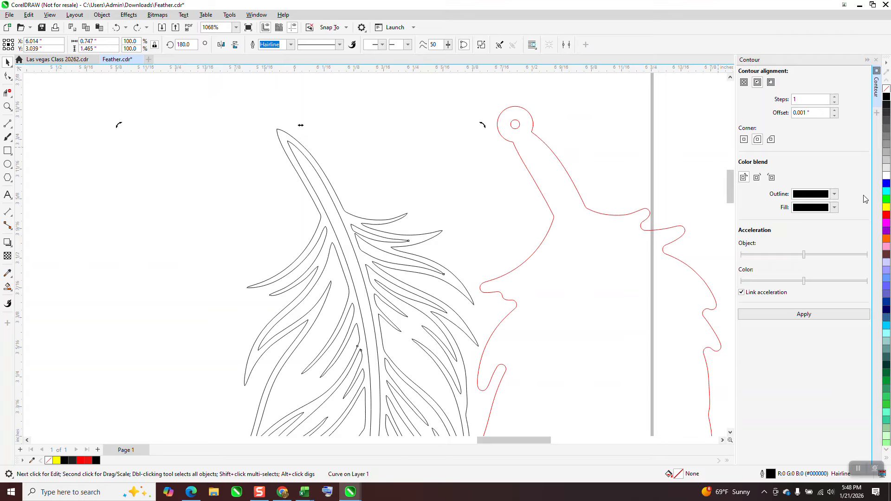
{"action": "right_click", "coordinate": [887, 216]}
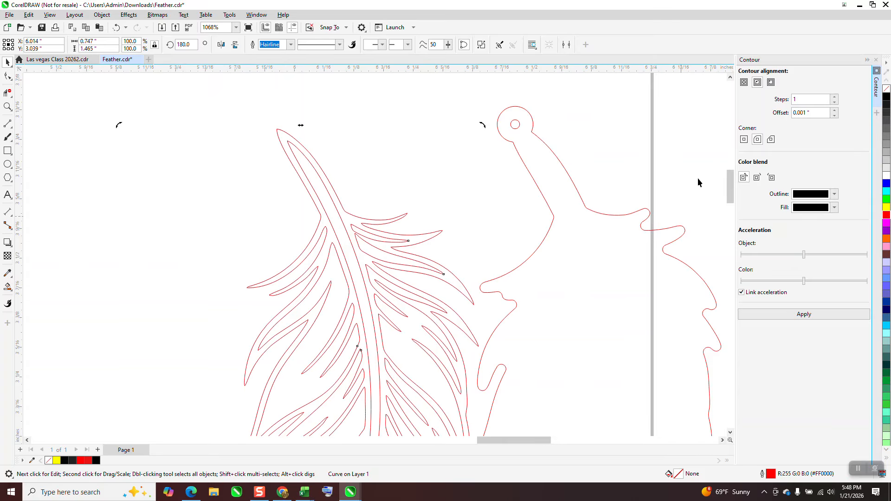
{"action": "left_click", "coordinate": [804, 314]}
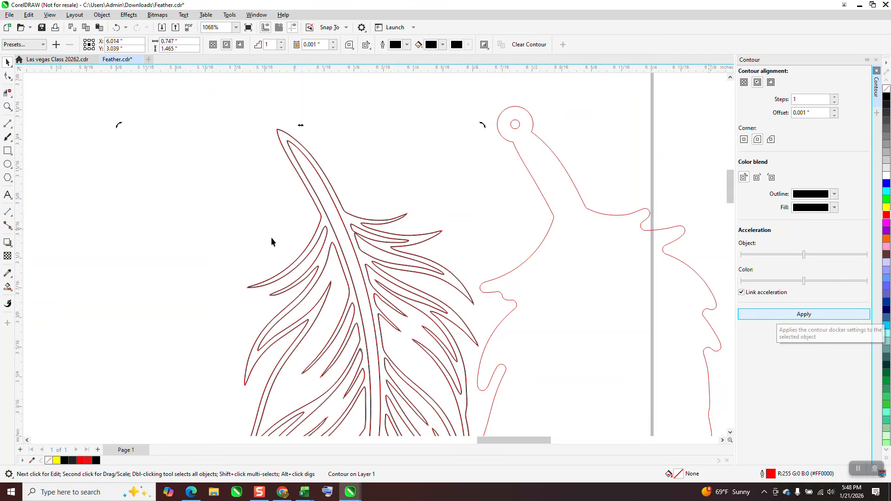
- Smart-fill the thinned inside-contour feather region with black and no outline, and move the filled shape 0.5 inch right into the red cut outline
{"action": "left_click", "coordinate": [7, 106]}
{"action": "left_click_drag", "start_coordinate": [274, 126], "coordinate": [333, 168]}
{"action": "scroll", "coordinate": [333, 169], "scroll_direction": "down", "scroll_amount": 6}
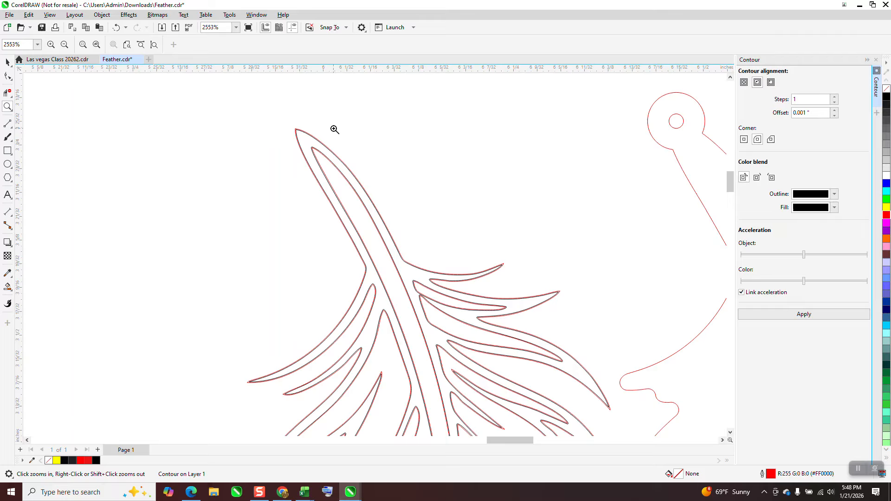
{"action": "scroll", "coordinate": [293, 166], "scroll_direction": "down", "scroll_amount": 1}
{"action": "left_click", "coordinate": [8, 287]}
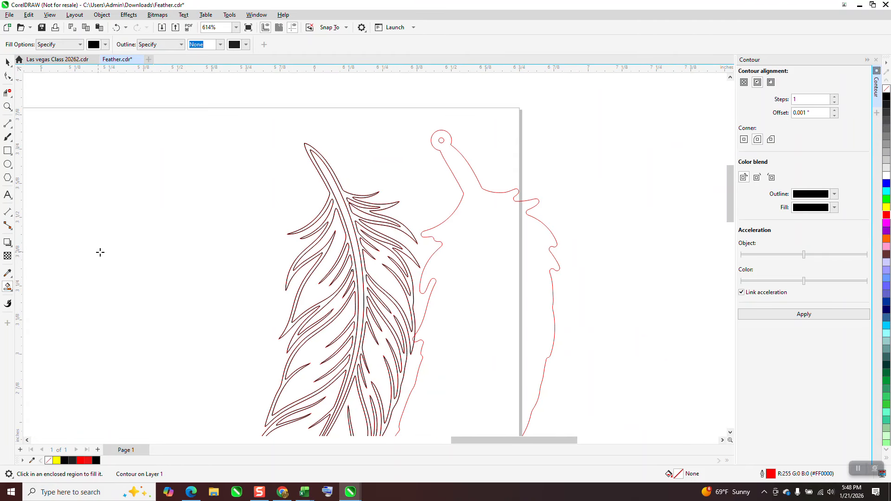
{"action": "left_click", "coordinate": [337, 182]}
{"action": "key", "text": "Right"}
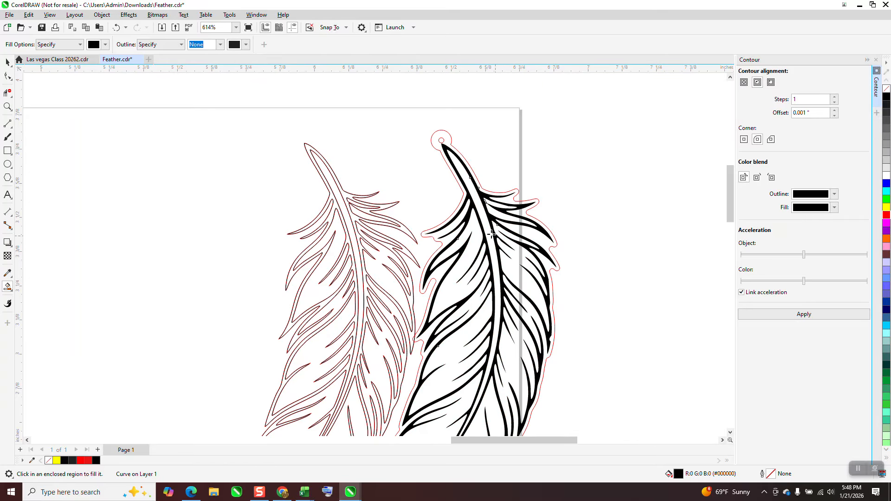
- Delete the leftover contoured feather line art beside the filled feather
{"action": "scroll", "coordinate": [492, 234], "scroll_direction": "down", "scroll_amount": 1}
{"action": "left_click", "coordinate": [7, 62]}
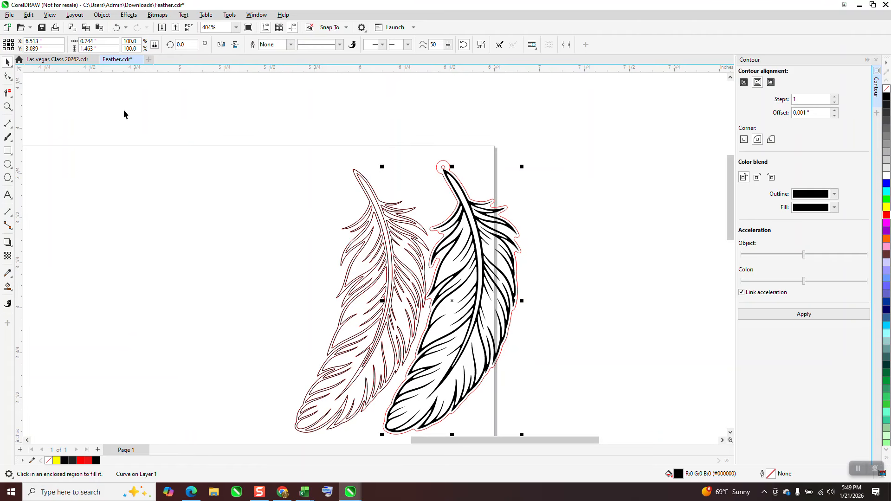
{"action": "left_click", "coordinate": [371, 203]}
{"action": "key", "text": "Delete"}
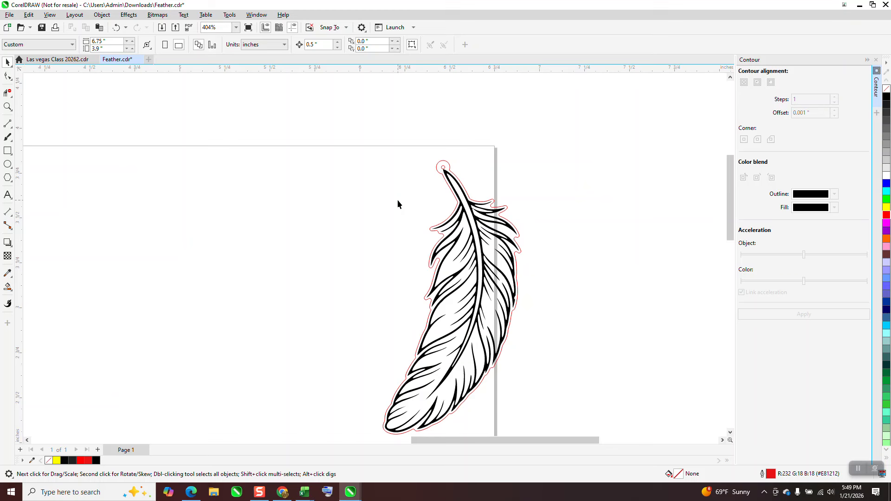
- Examine the thinned black feather inside its red cut outline, both as a whole and close up at its lower end
{"action": "scroll", "coordinate": [397, 201], "scroll_direction": "down", "scroll_amount": 1}
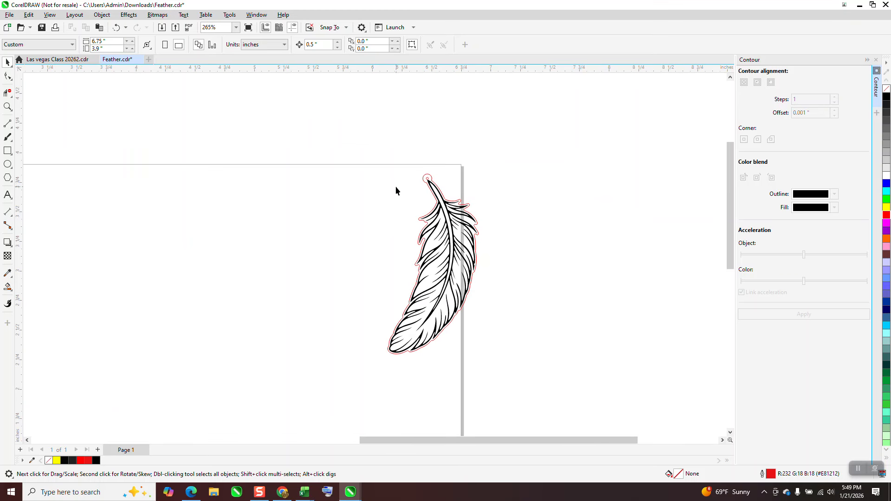
{"action": "scroll", "coordinate": [395, 185], "scroll_direction": "up", "scroll_amount": 1}
{"action": "scroll", "coordinate": [396, 185], "scroll_direction": "down", "scroll_amount": 1}
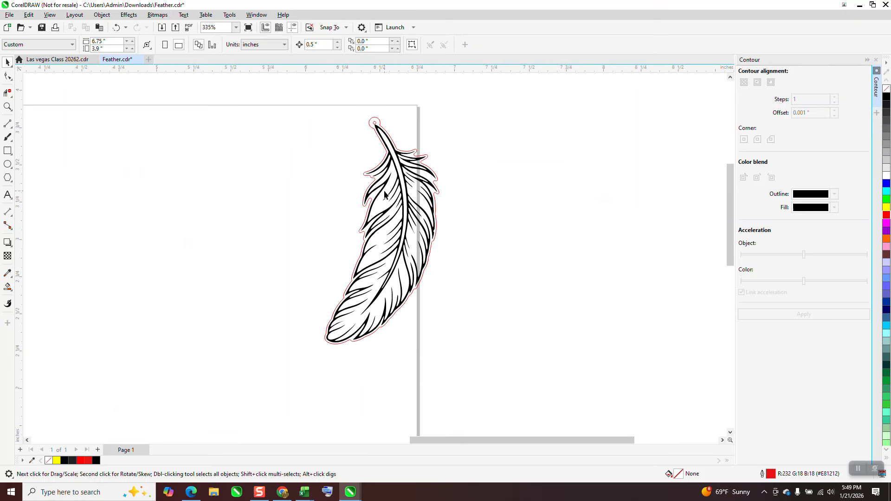
{"action": "left_click", "coordinate": [8, 107]}
{"action": "left_click_drag", "start_coordinate": [362, 115], "coordinate": [477, 355]}
{"action": "scroll", "coordinate": [424, 311], "scroll_direction": "down", "scroll_amount": 1}
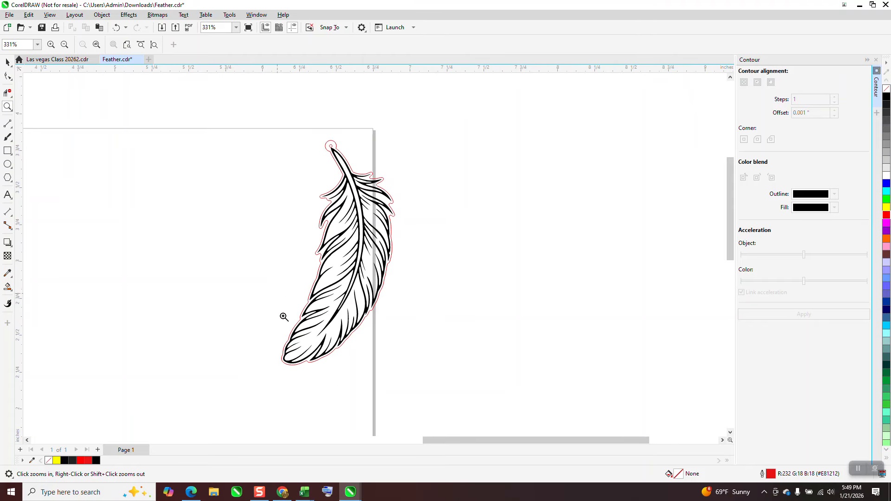
{"action": "left_click_drag", "start_coordinate": [277, 293], "coordinate": [434, 394]}
{"action": "scroll", "coordinate": [440, 382], "scroll_direction": "down", "scroll_amount": 1}
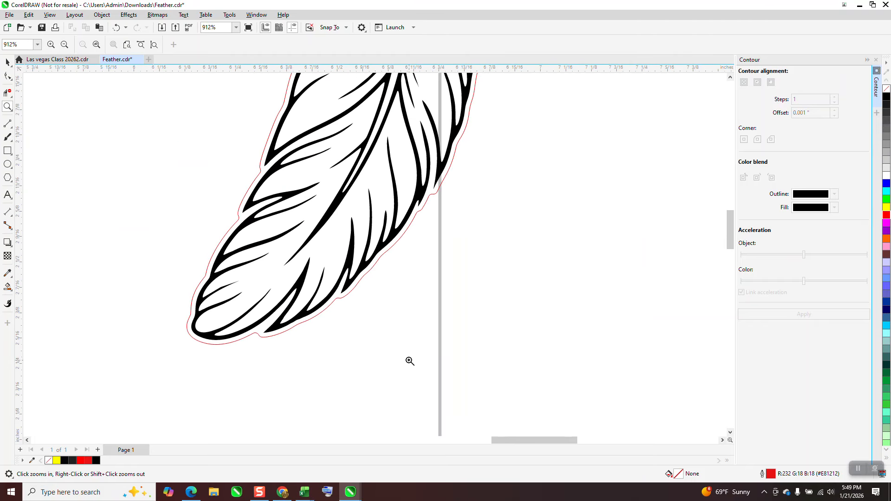
{"action": "scroll", "coordinate": [402, 348], "scroll_direction": "down", "scroll_amount": 4}
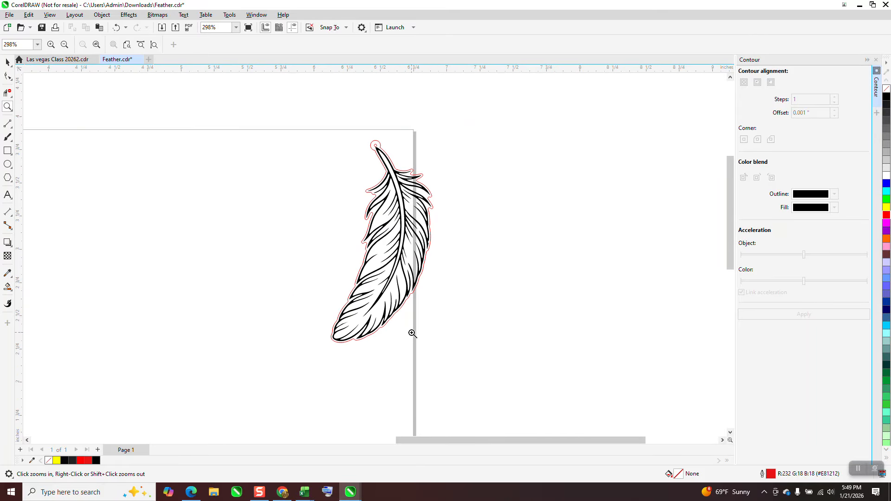